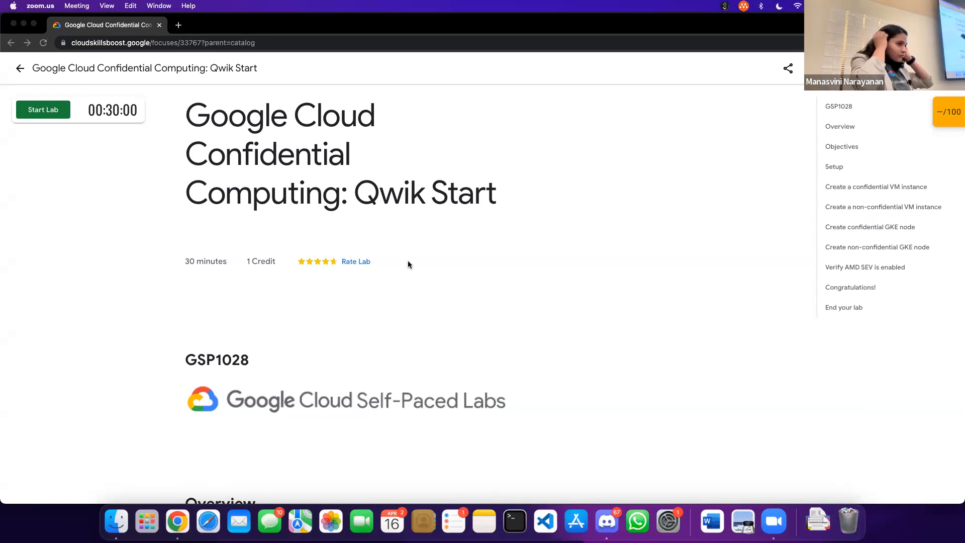
Step: Open a new Incognito browser window from the lab page's browser
scroll(383, 379, "down", 10)
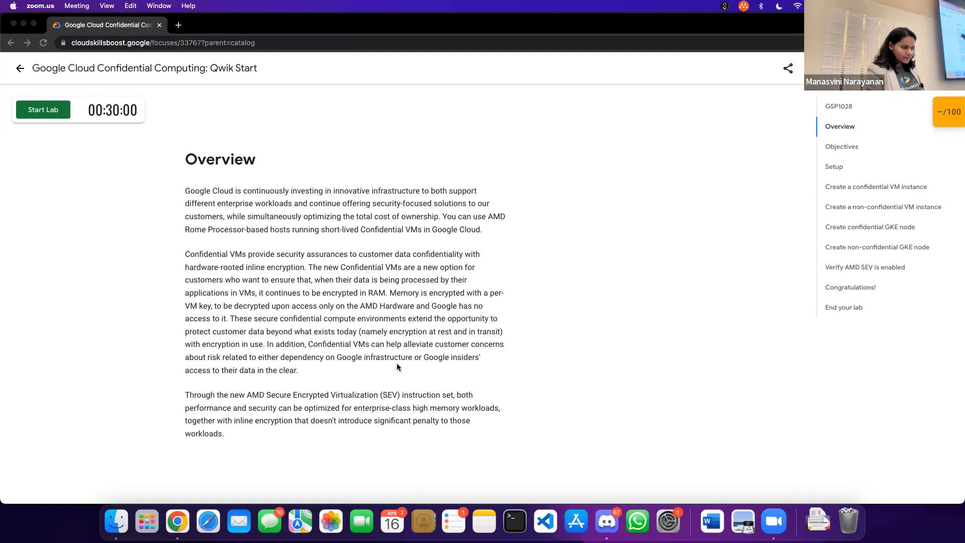
scroll(397, 366, "down", 5)
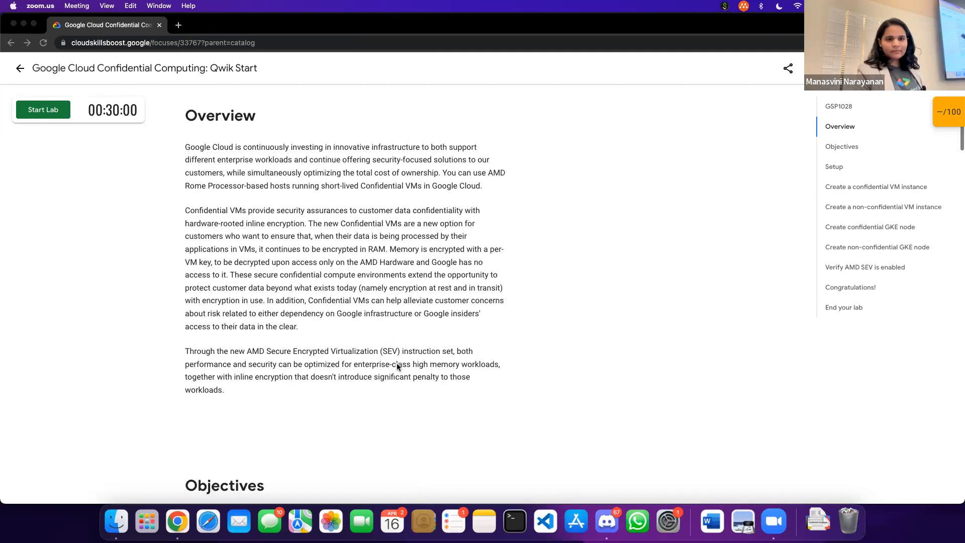
scroll(397, 367, "down", 1)
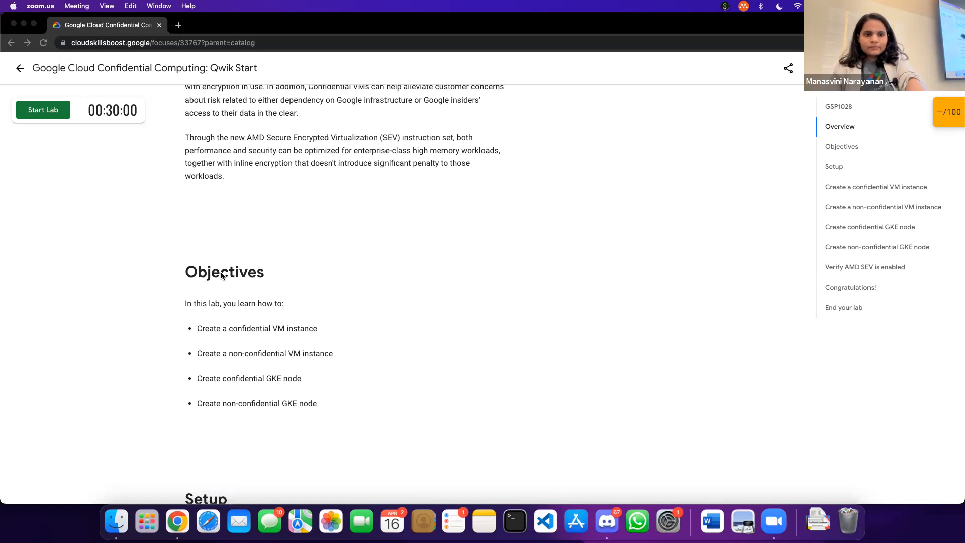
key("ctrl+Up")
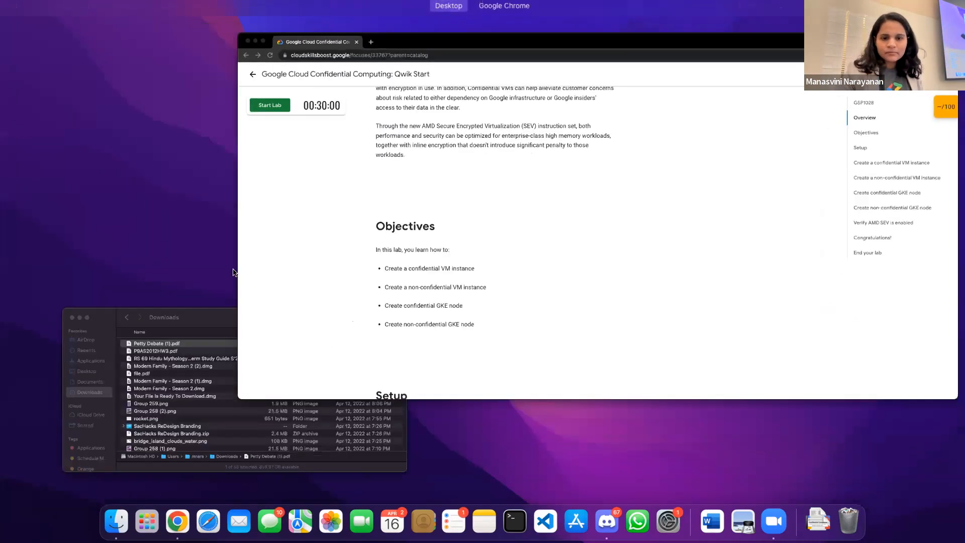
left_click(420, 214)
left_click(954, 43)
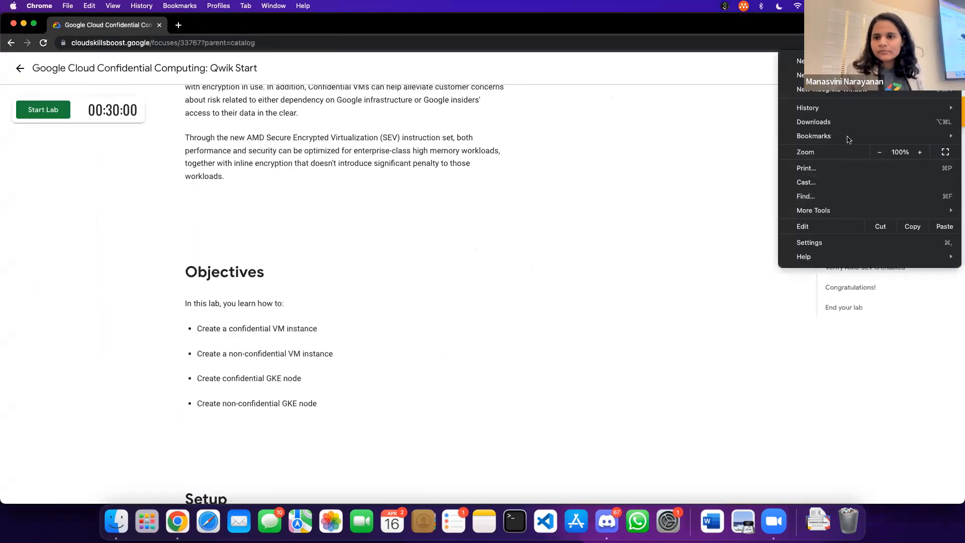
left_click(831, 89)
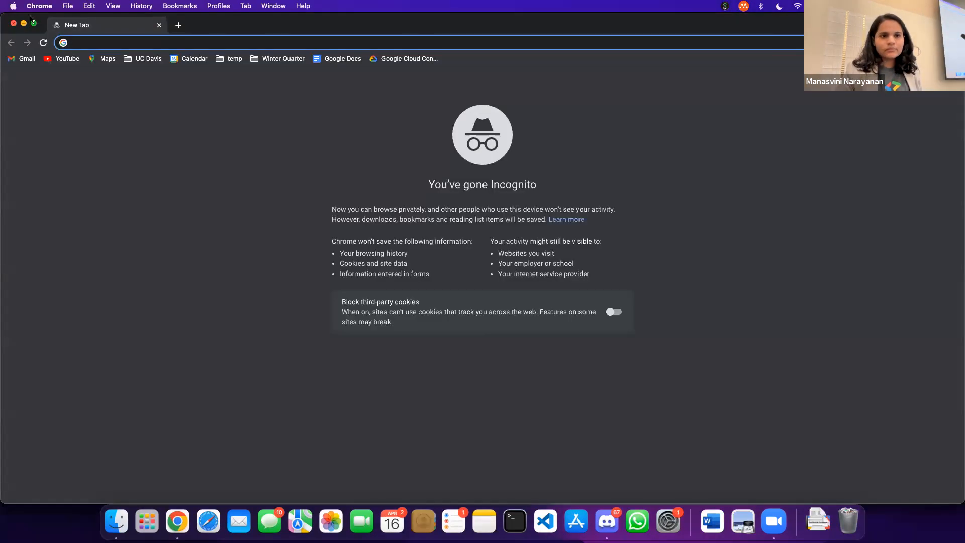
Step: Arrange the Incognito window and the Confidential Computing lab page side by side in split screen
mouse_move(33, 23)
left_click(42, 64)
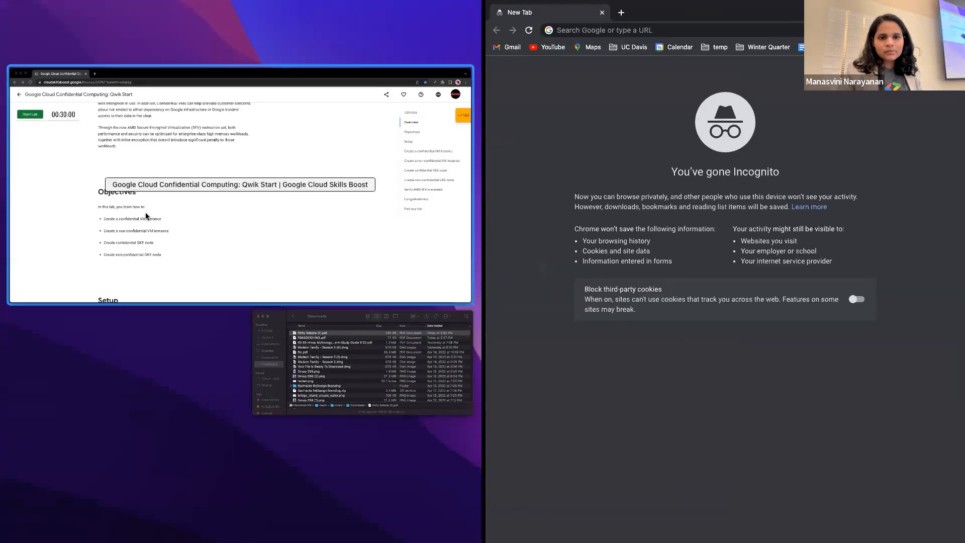
left_click(154, 216)
scroll(200, 204, "up", 10)
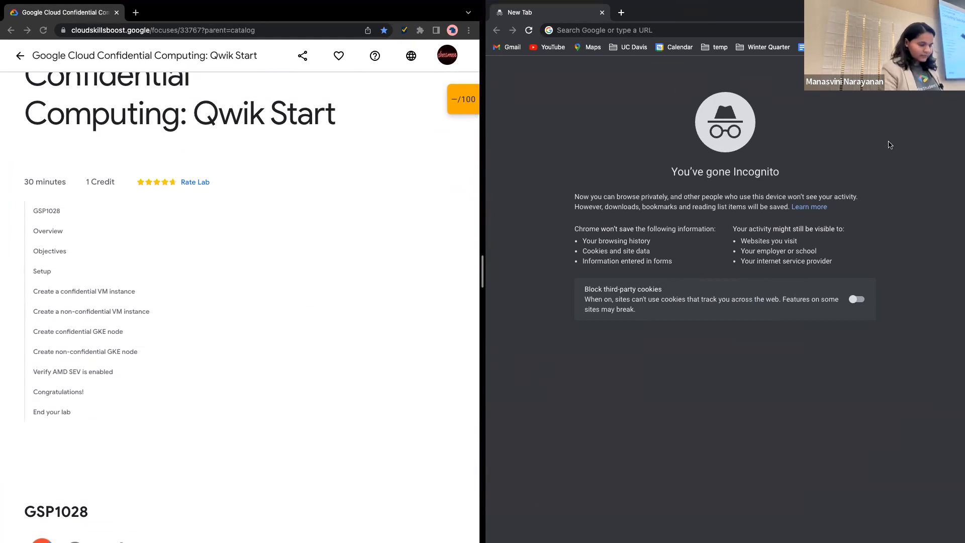
mouse_move(487, 24)
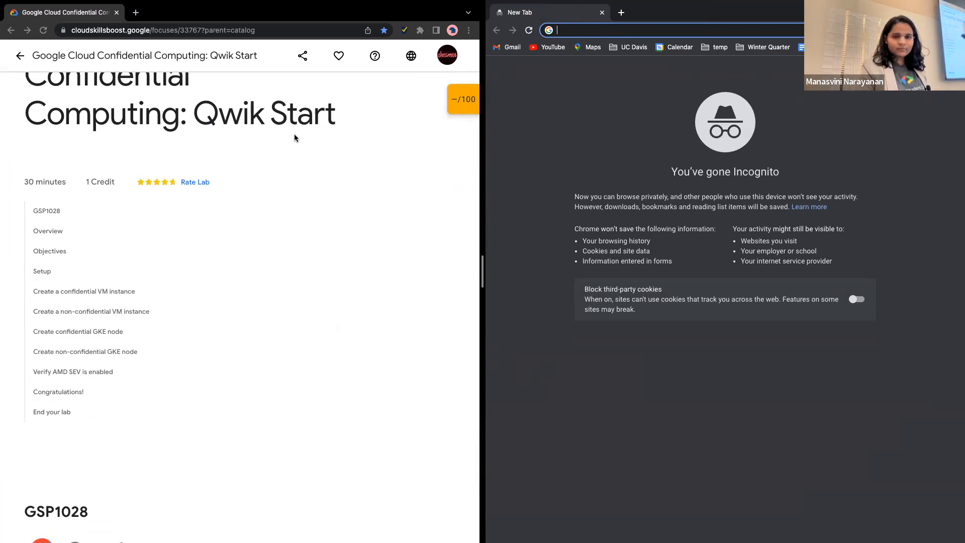
Step: Review the lab's Overview, Objectives and the beginning of the Setup instructions
scroll(270, 239, "down", 12)
scroll(271, 244, "down", 7)
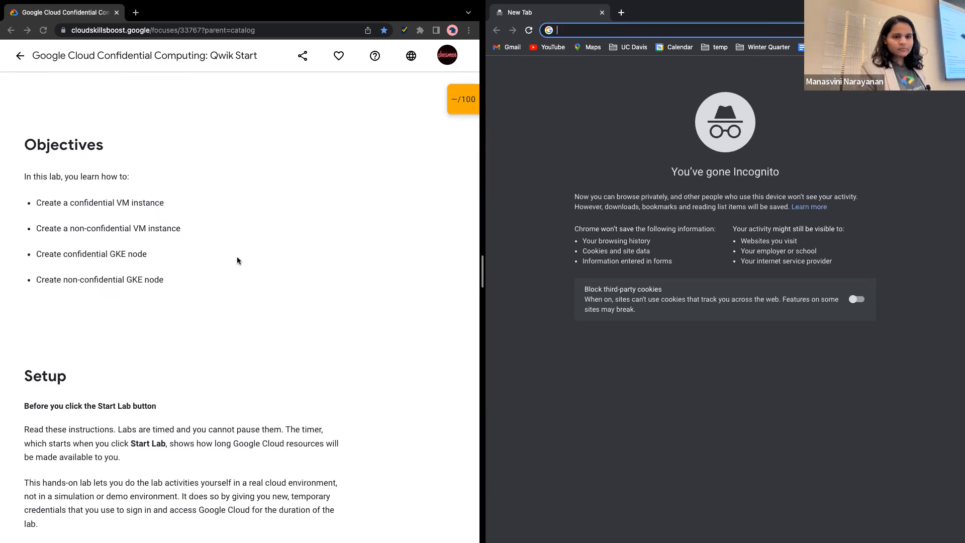
scroll(237, 256, "down", 1)
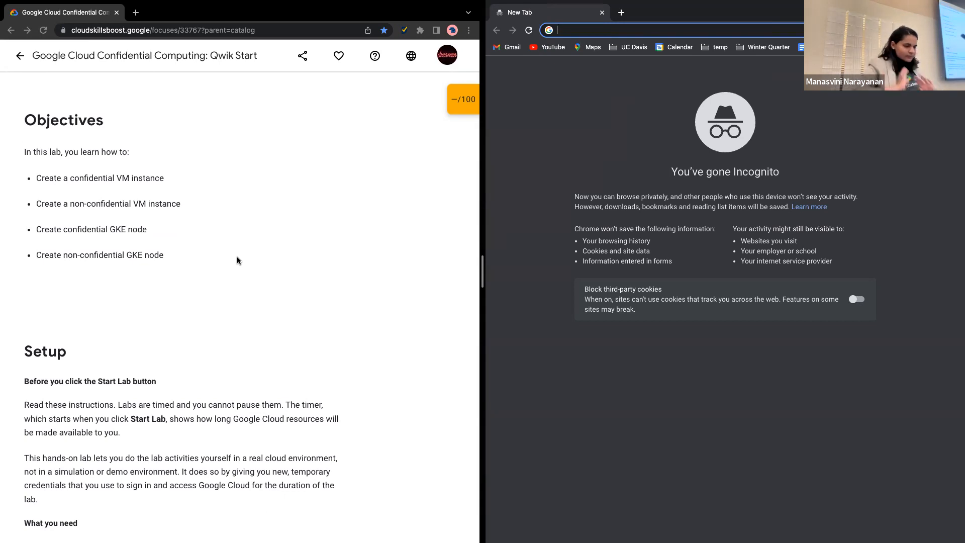
scroll(202, 265, "up", 1)
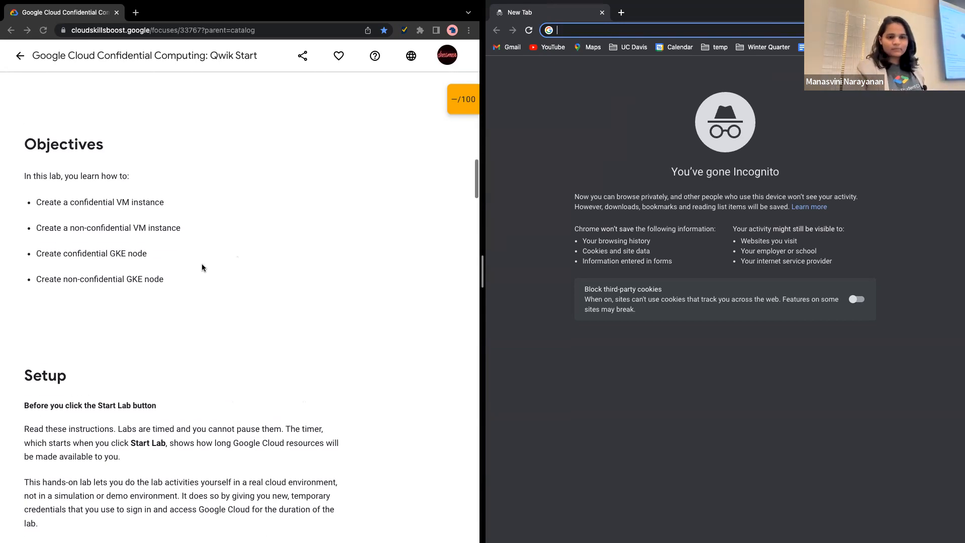
scroll(201, 264, "down", 2)
scroll(202, 267, "up", 6)
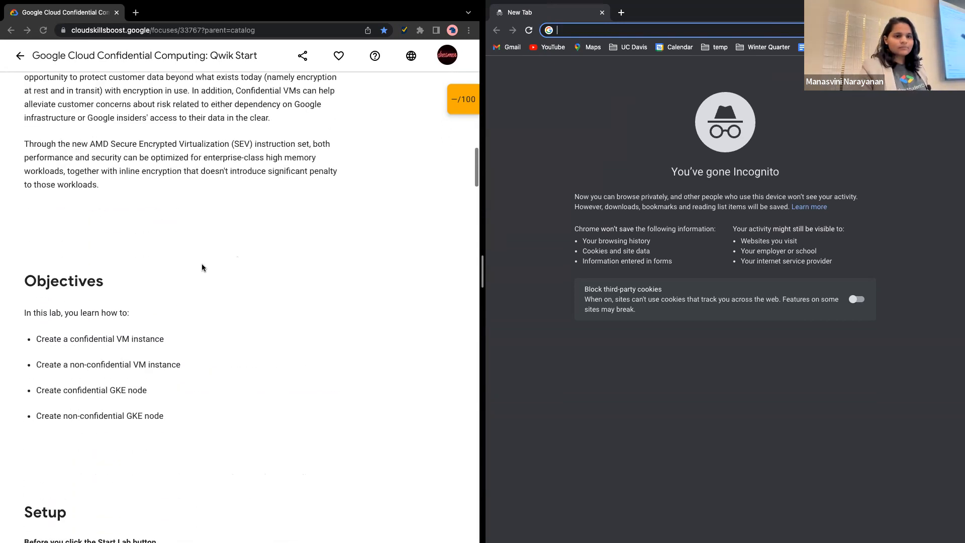
scroll(202, 266, "up", 4)
scroll(202, 267, "up", 4)
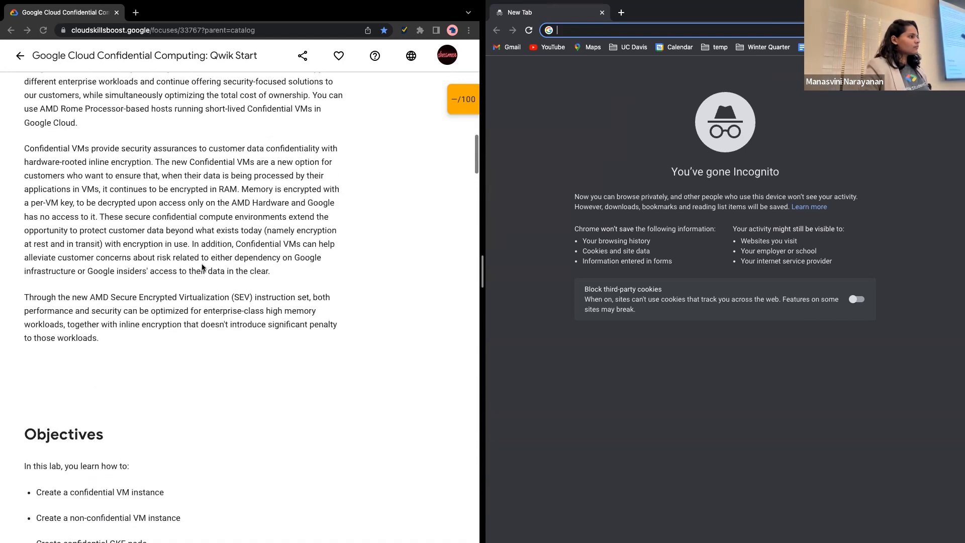
scroll(201, 267, "up", 10)
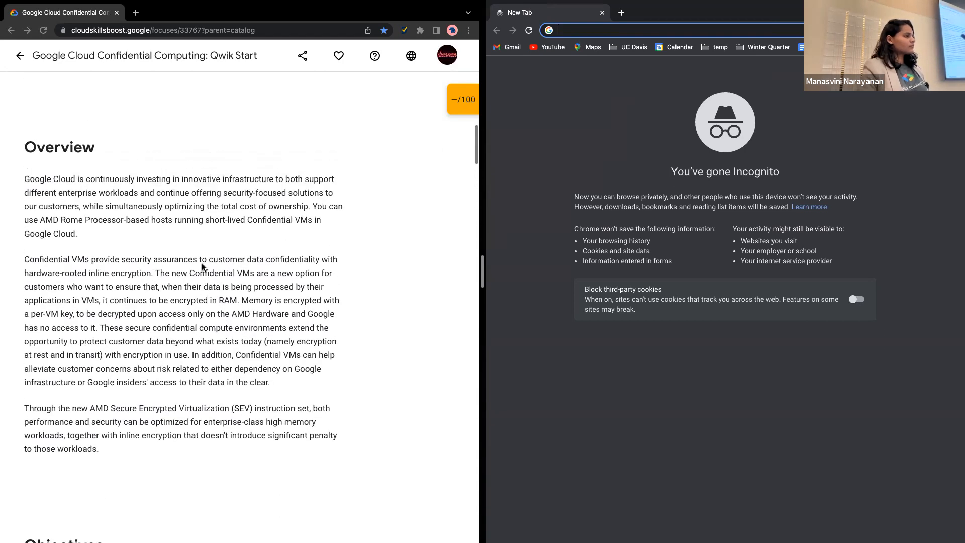
scroll(201, 266, "up", 2)
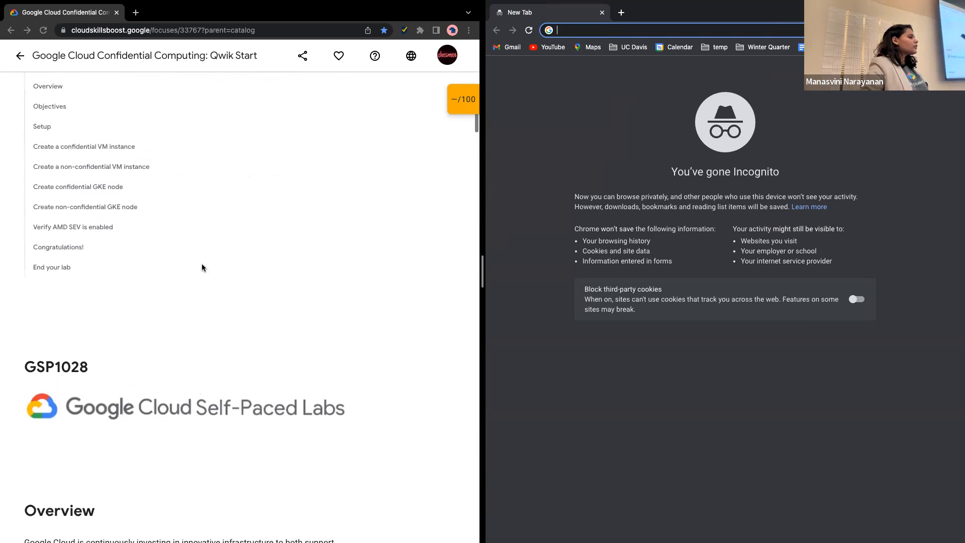
scroll(201, 267, "up", 7)
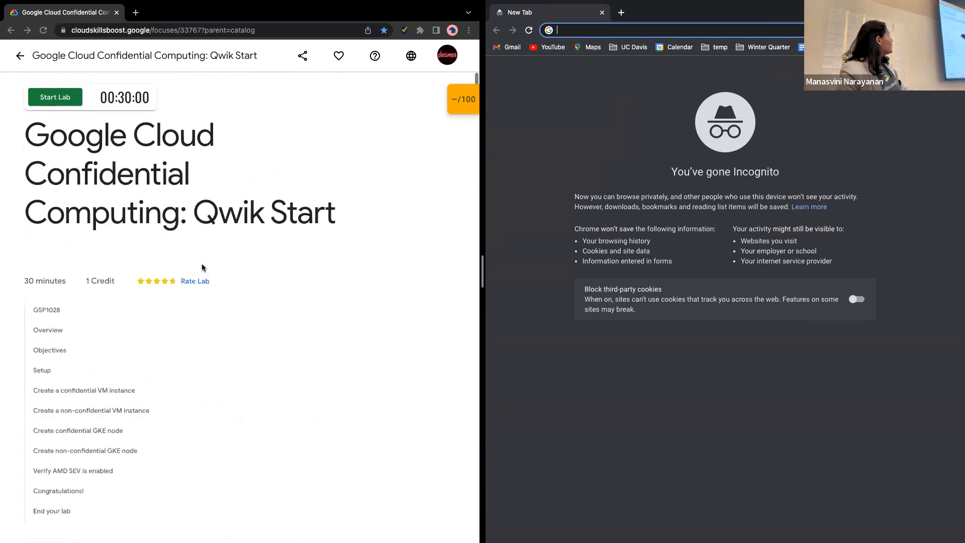
Step: Start the lab, complete the reCAPTCHA check and launch it with 1 Credit
left_click(59, 98)
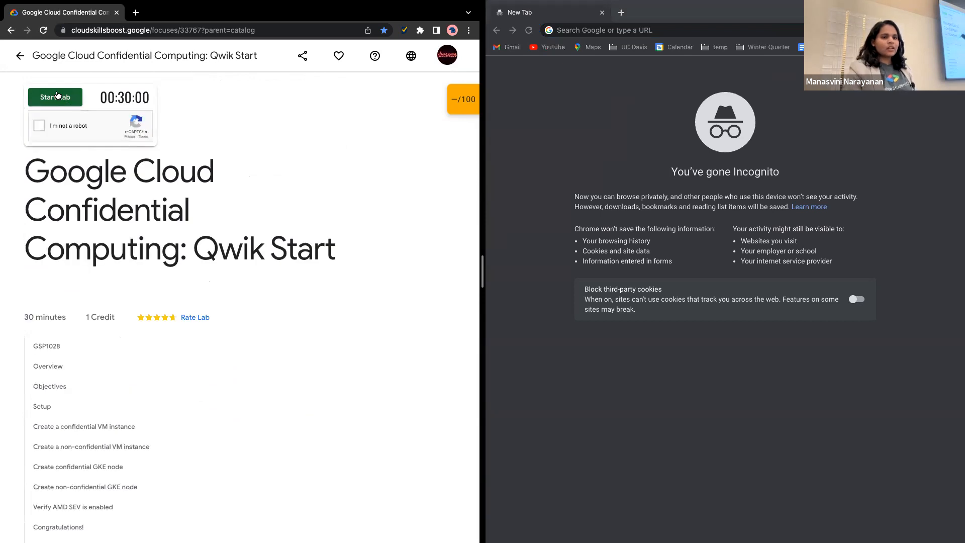
left_click(39, 125)
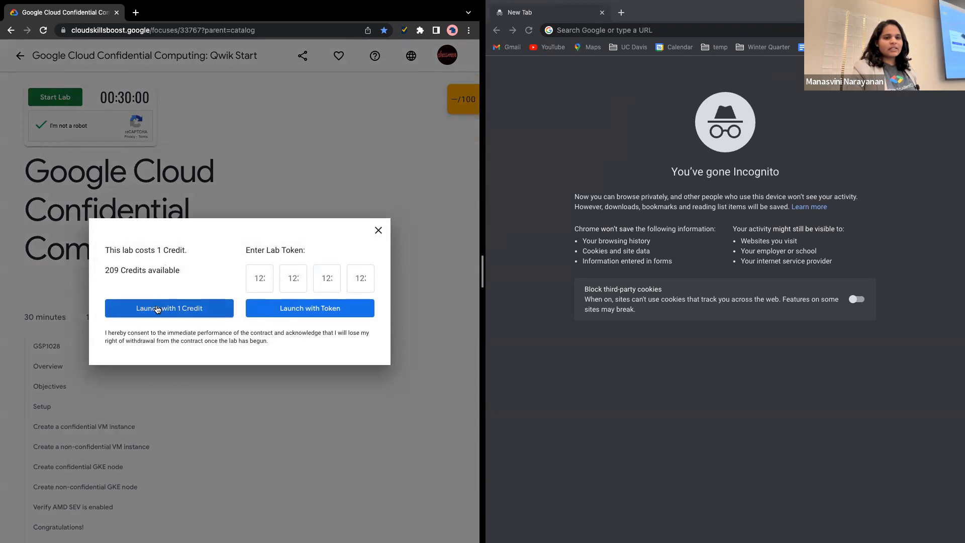
left_click(157, 308)
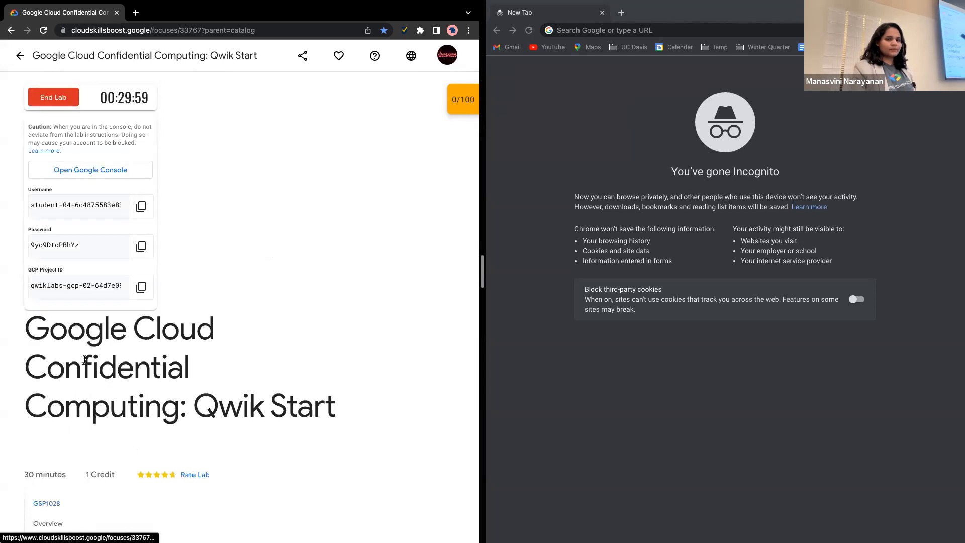
scroll(182, 405, "down", 1)
scroll(125, 326, "up", 1)
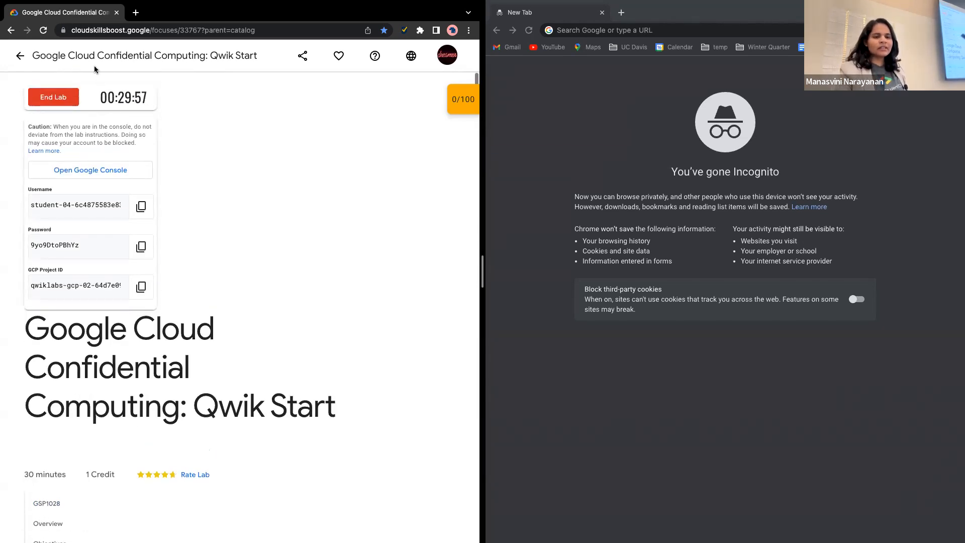
Step: Load the Google Console sign-in address from the lab in the Incognito window and close the sign-in tab in the regular window
left_click(115, 172)
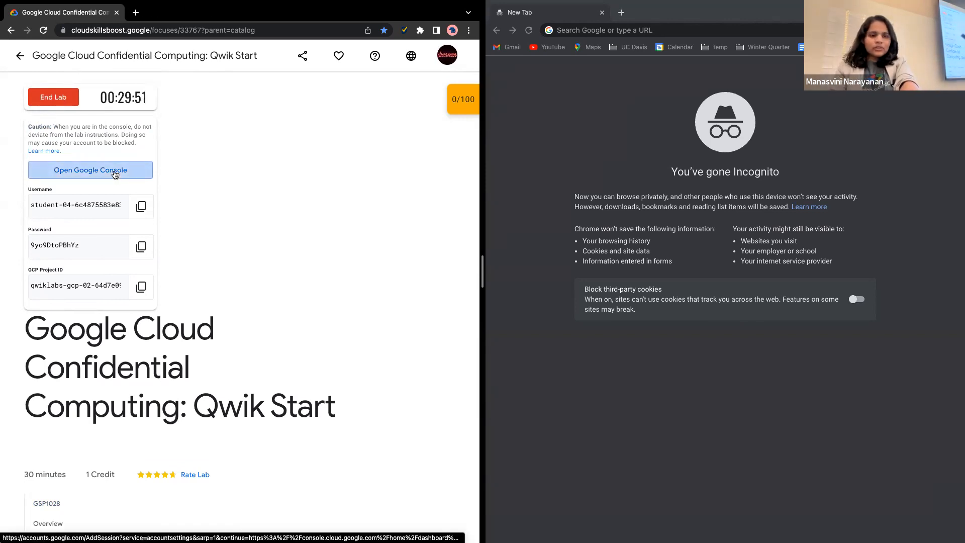
left_click(175, 26)
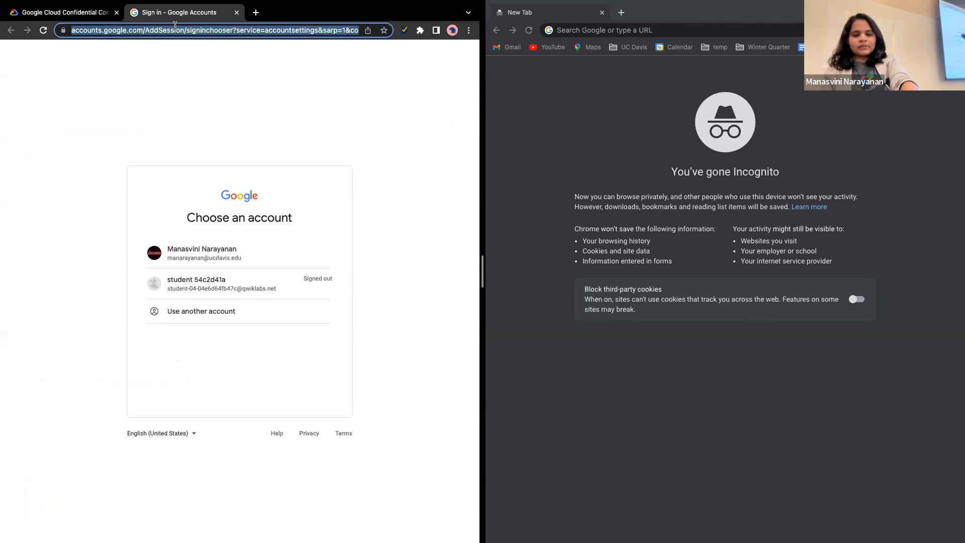
left_click(698, 26)
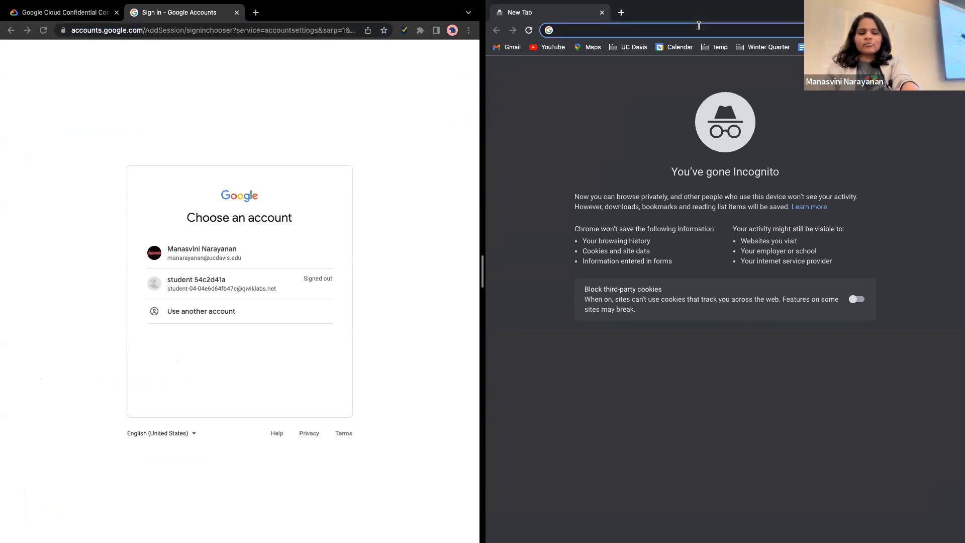
key("super+v")
key("Return")
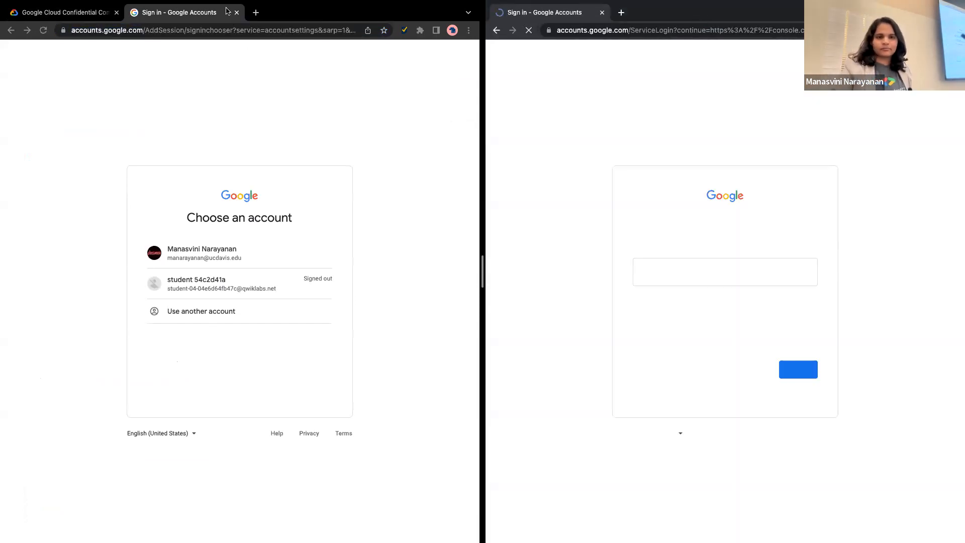
left_click(236, 12)
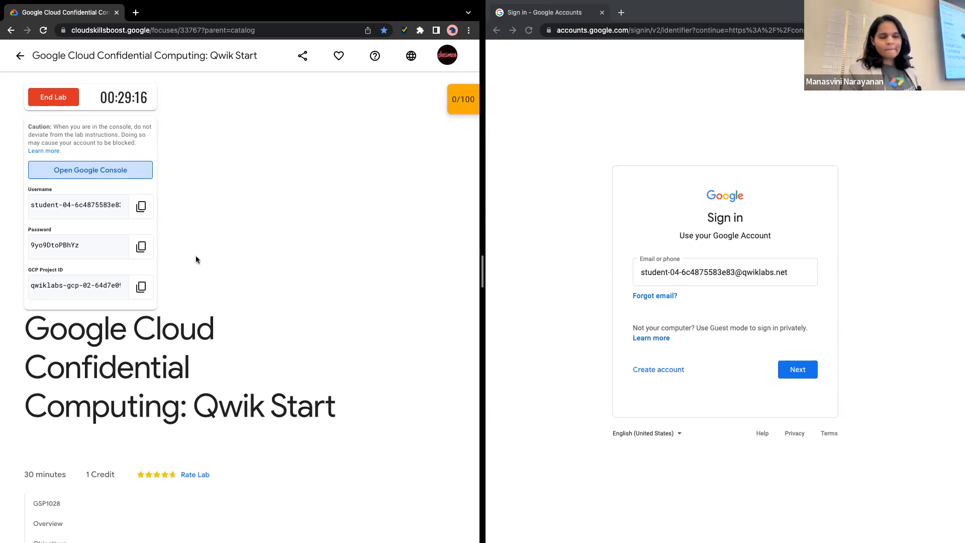
Step: Sign in with the prefilled student account, pasting the account password copied from the lab's credentials
scroll(195, 256, "down", 1)
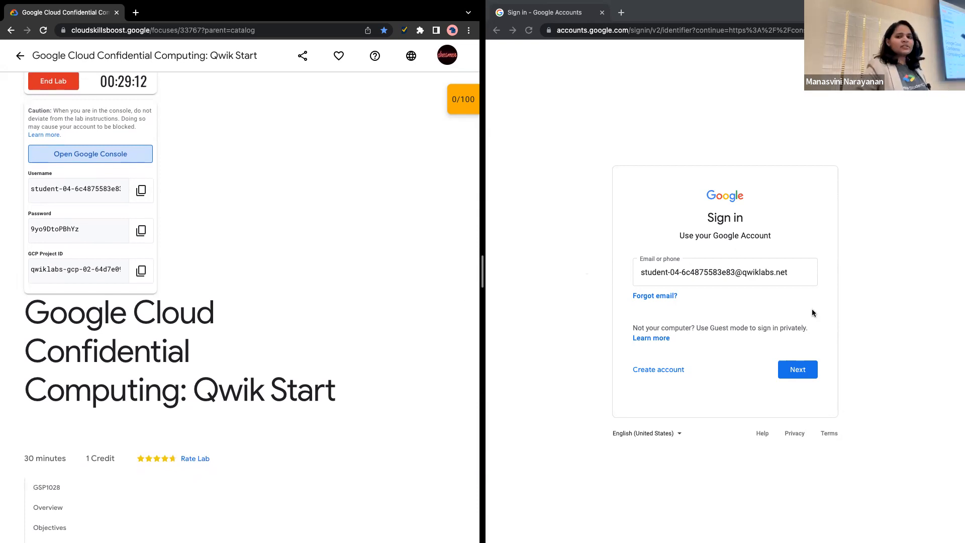
left_click(799, 371)
left_click(800, 372)
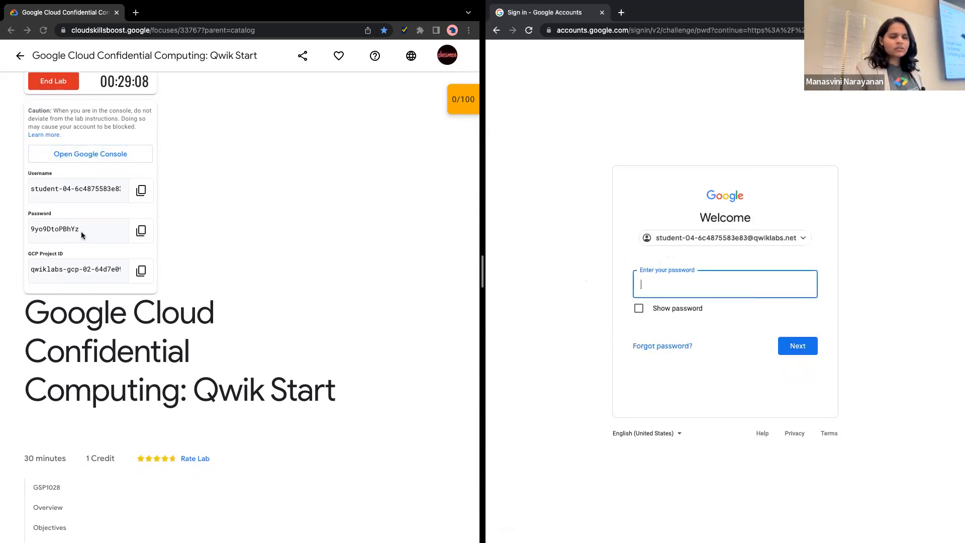
left_click(142, 232)
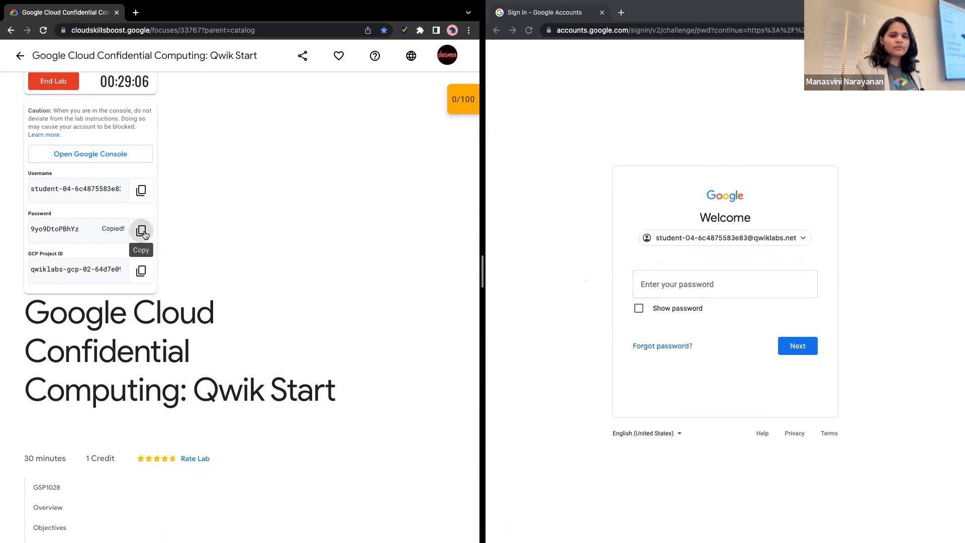
left_click(655, 289)
key("super+v")
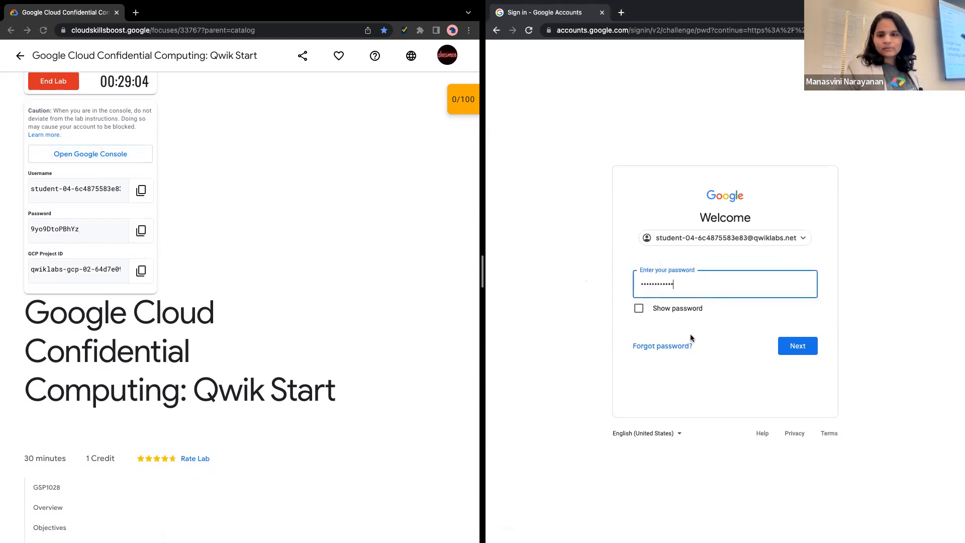
left_click(796, 343)
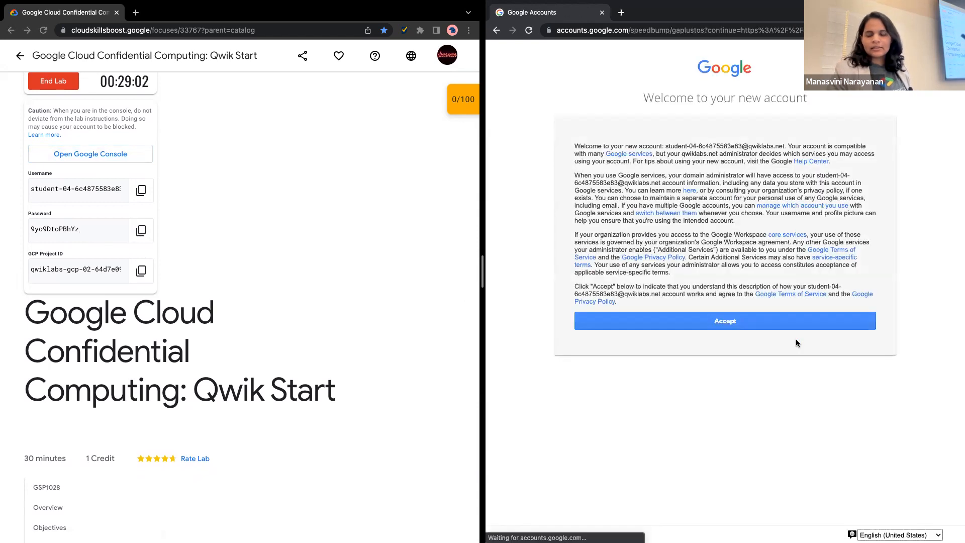
Step: Accept the new account's terms and the Google Cloud Platform Terms of Service, dismissing the product tip on the console dashboard
left_click(792, 322)
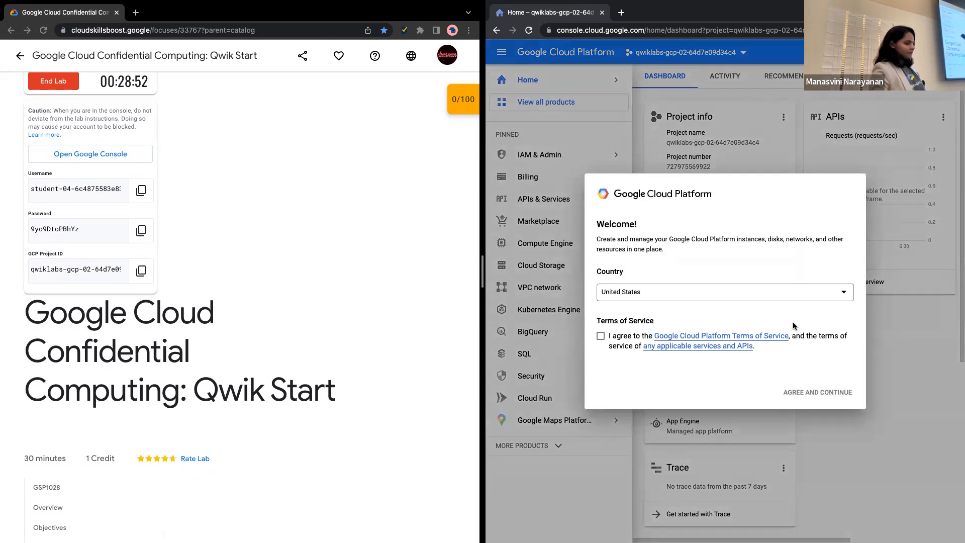
left_click(601, 335)
left_click(817, 392)
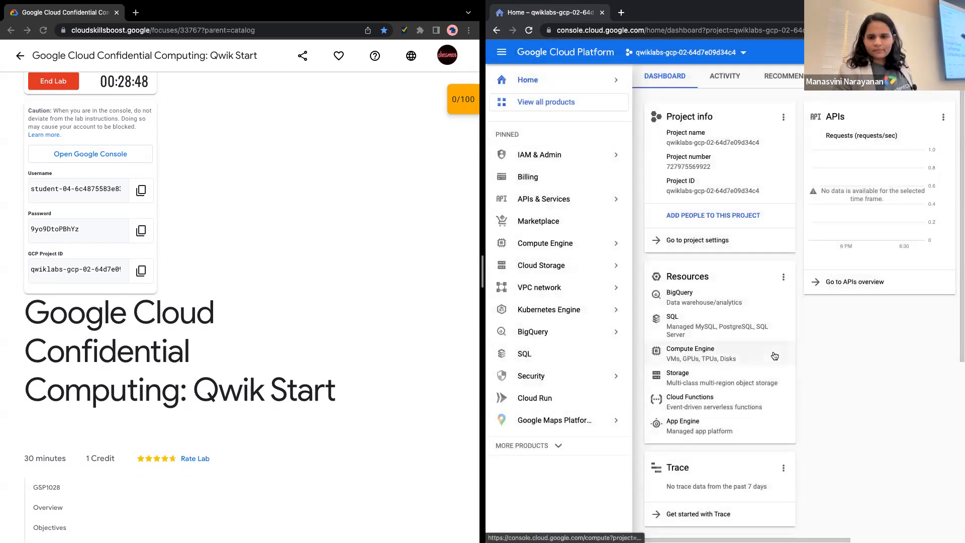
scroll(328, 308, "down", 3)
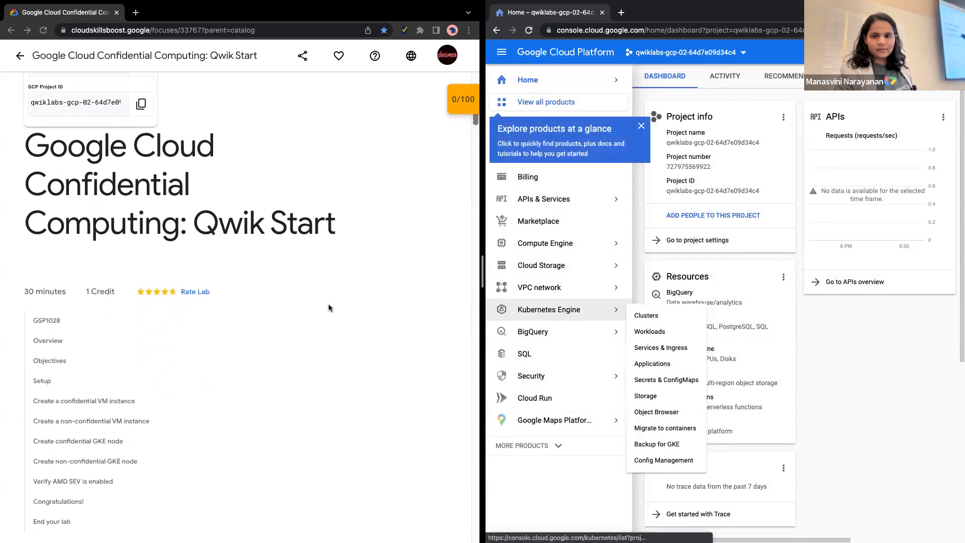
left_click(642, 126)
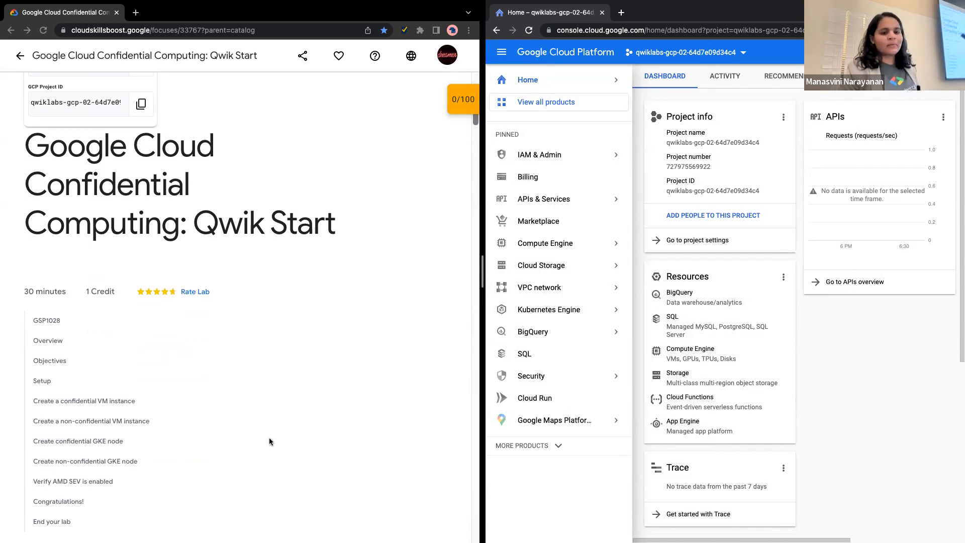
Step: Read through the lab's overview, objectives and setup instructions, including how to sign in to the Google Cloud Console
scroll(269, 440, "down", 1)
scroll(270, 441, "down", 10)
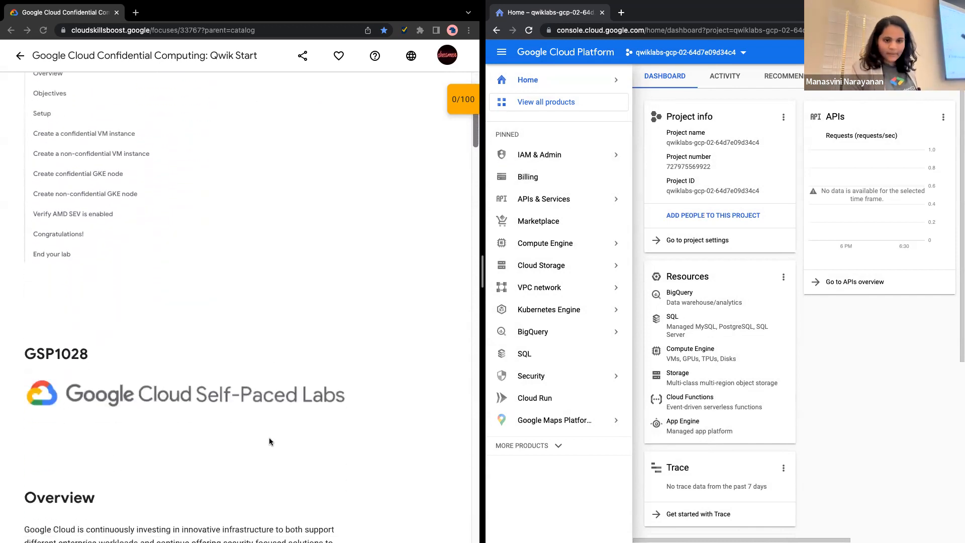
scroll(269, 441, "down", 7)
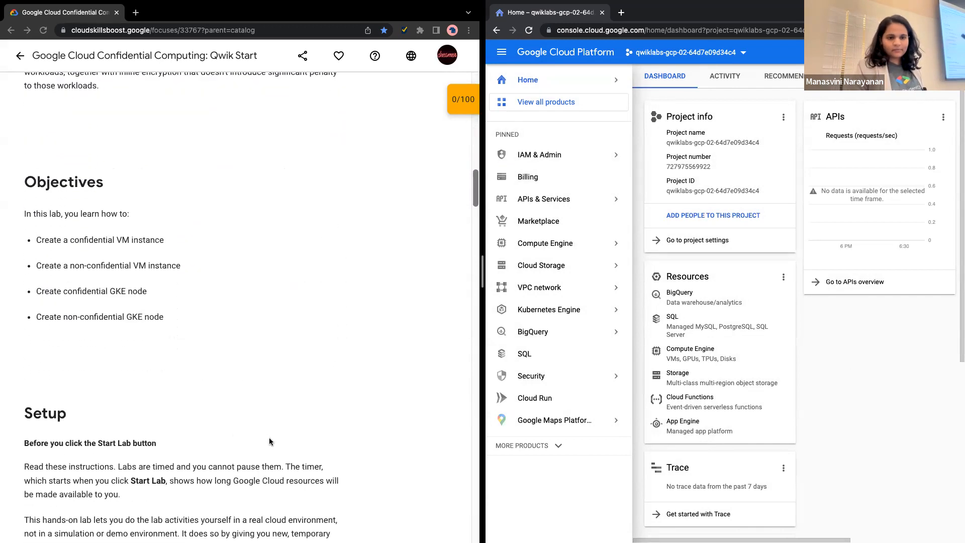
scroll(269, 441, "up", 1)
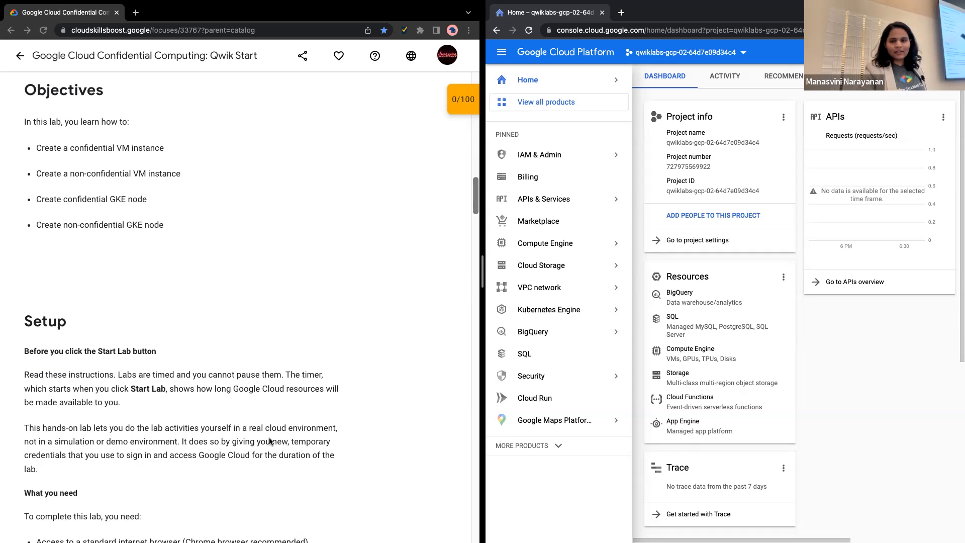
scroll(98, 465, "down", 5)
scroll(98, 466, "down", 16)
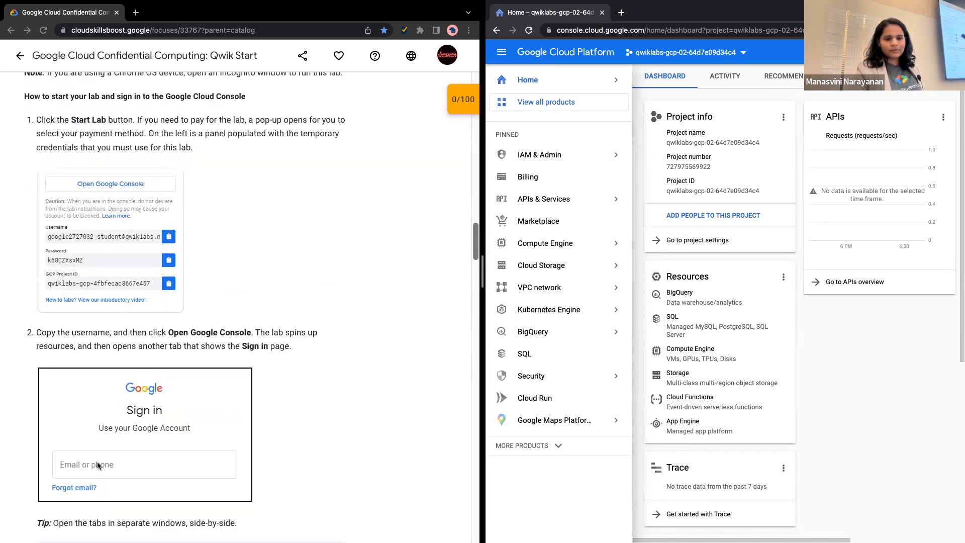
scroll(98, 466, "down", 4)
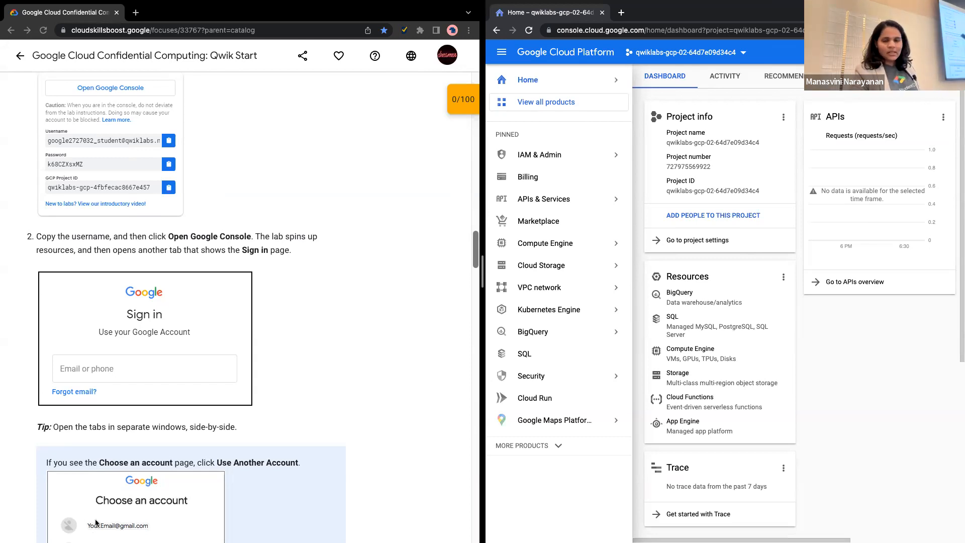
scroll(146, 334, "down", 4)
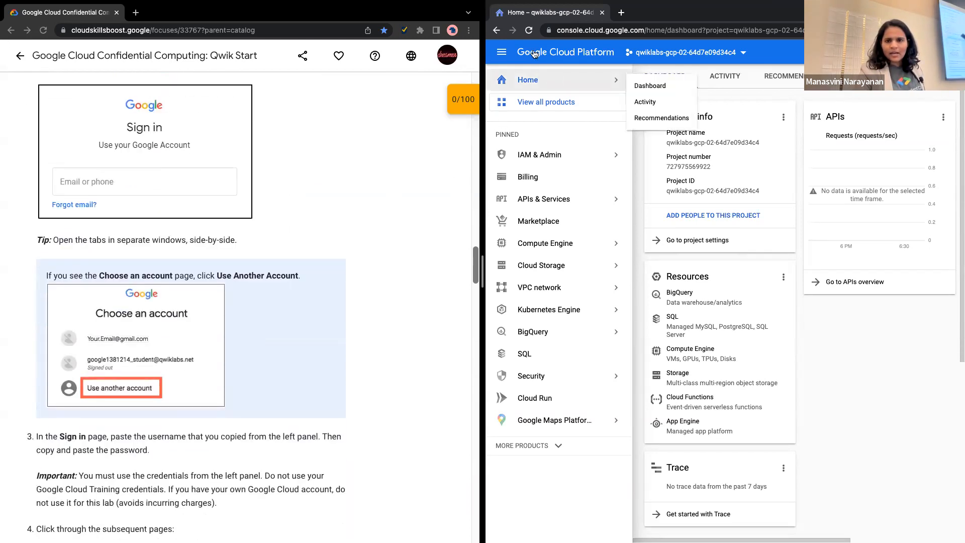
Step: Open the Compute Engine VM instances page in the console and start creating a new instance
left_click(505, 53)
left_click(505, 53)
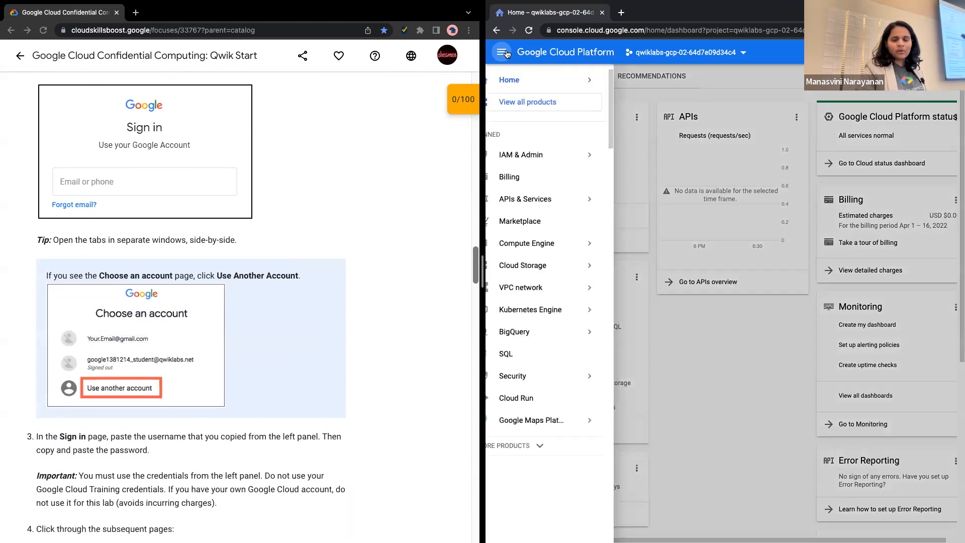
mouse_move(554, 248)
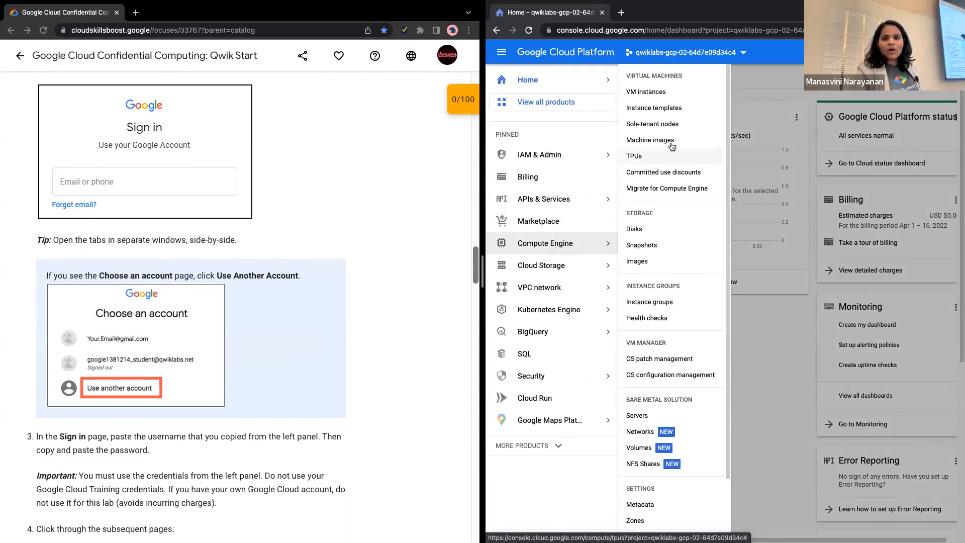
left_click(662, 97)
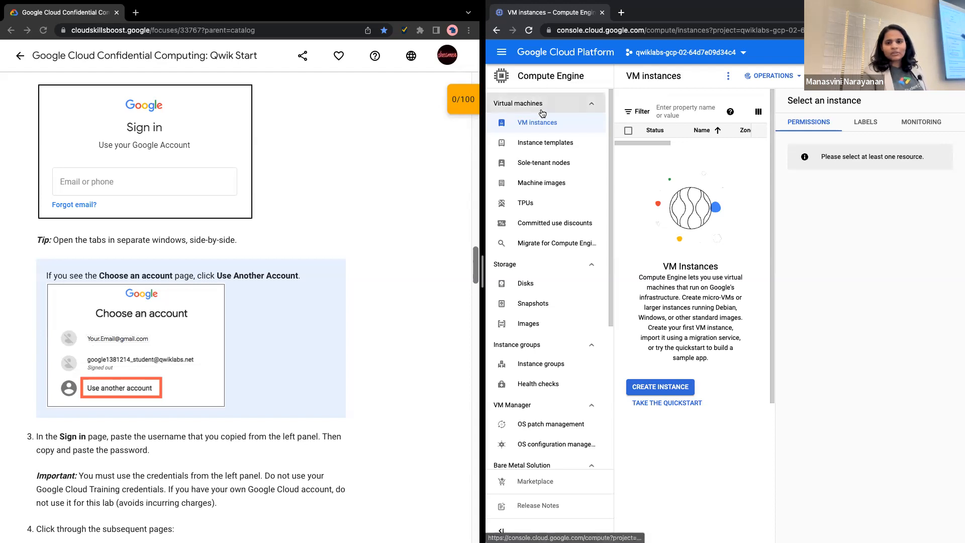
left_click(682, 390)
Step: Following the lab's confidential VM instructions, name the new instance confidential-vm and dismiss the labels help tip
scroll(254, 299, "down", 9)
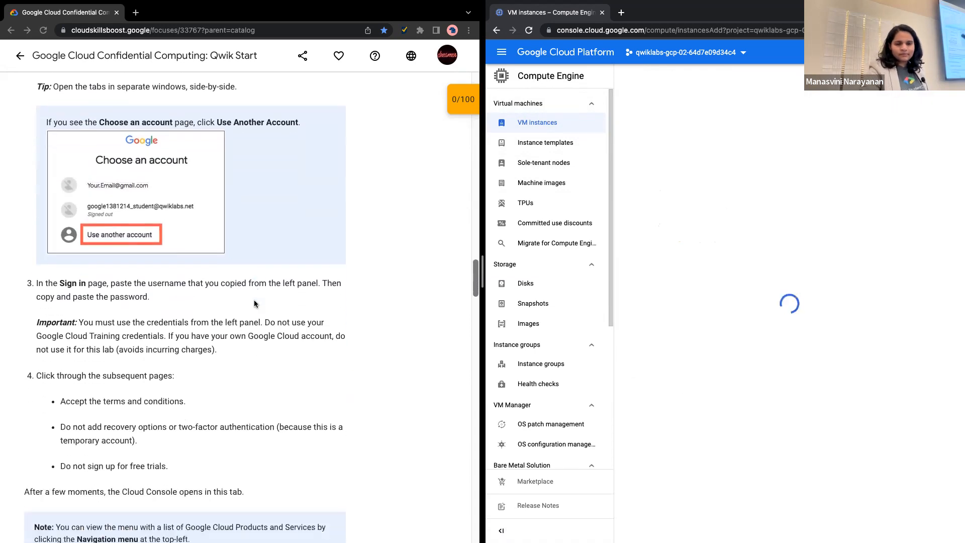
scroll(254, 299, "down", 3)
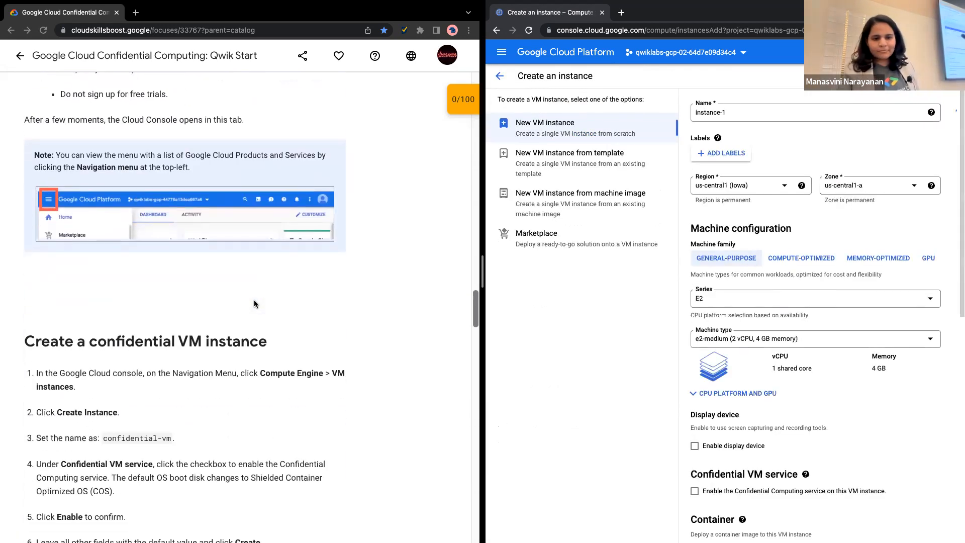
left_click(735, 115)
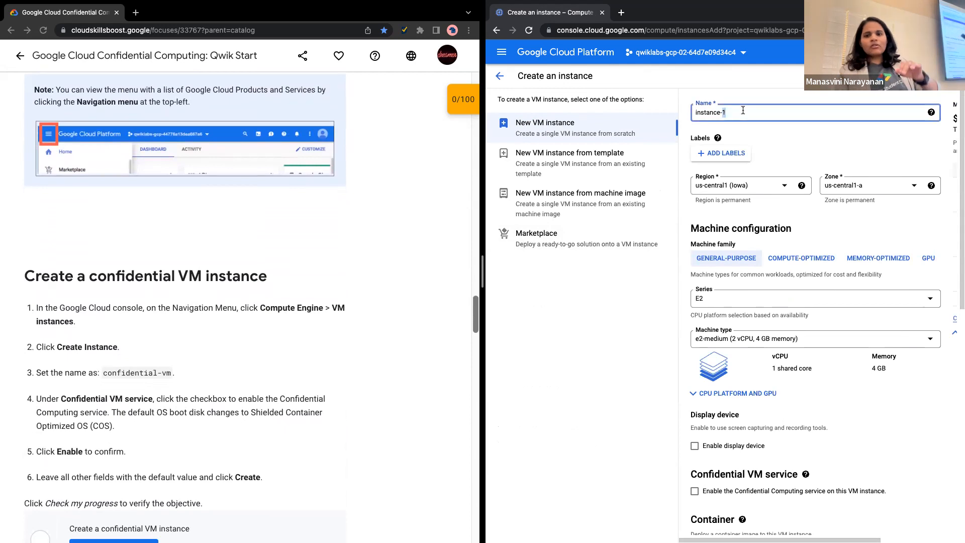
key("super+a")
type("confi")
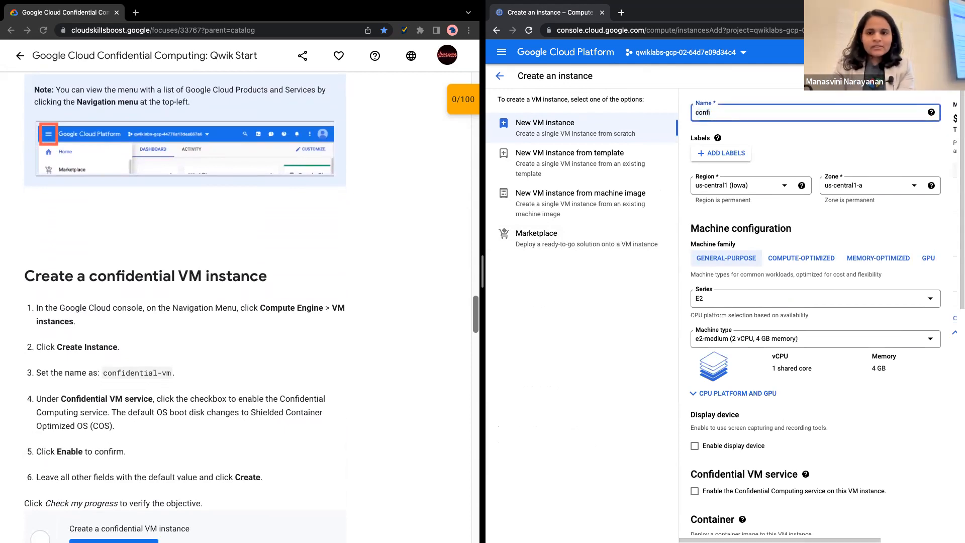
type("dential-vm")
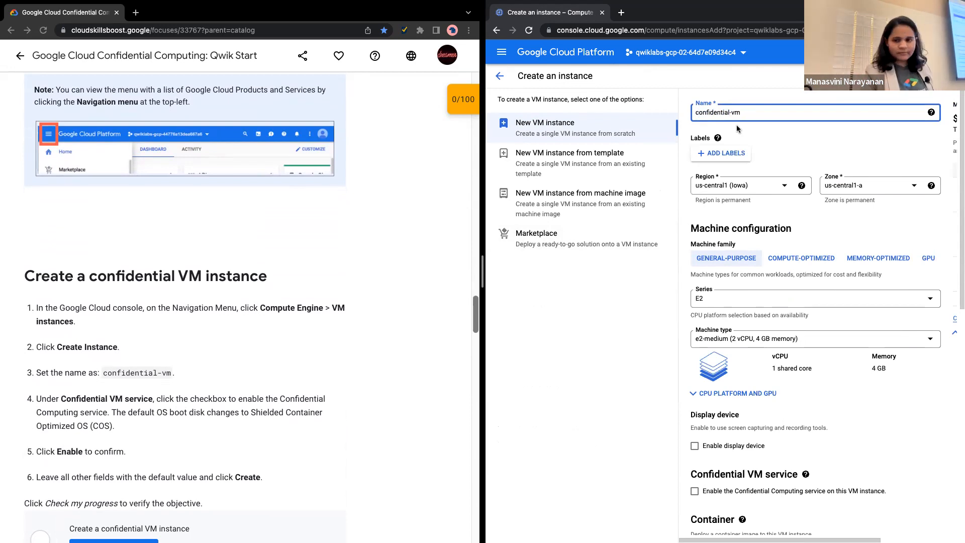
mouse_move(714, 143)
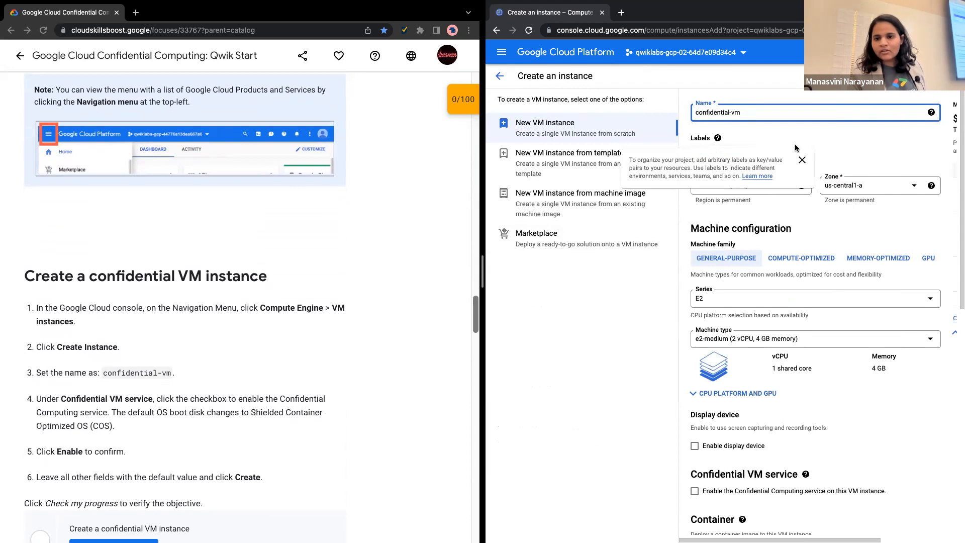
left_click(801, 160)
Step: Enable the Confidential Computing service on this VM instance and accept the settings it requires
scroll(813, 232, "down", 3)
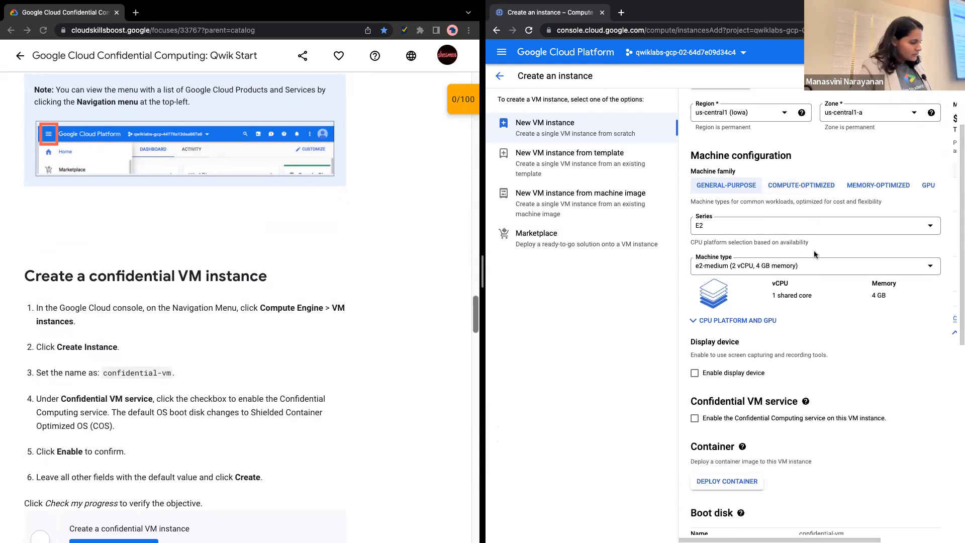
scroll(813, 253, "down", 1)
scroll(725, 390, "down", 2)
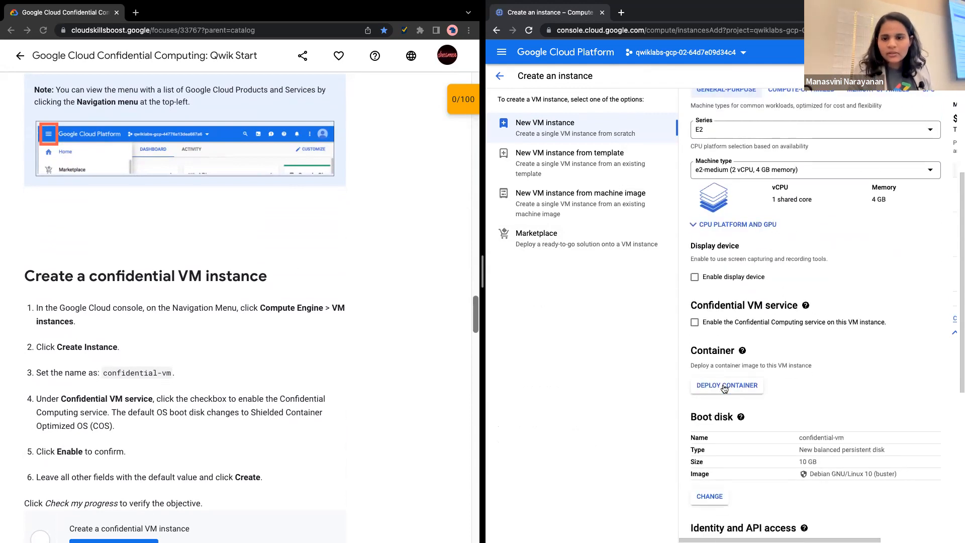
scroll(724, 388, "down", 1)
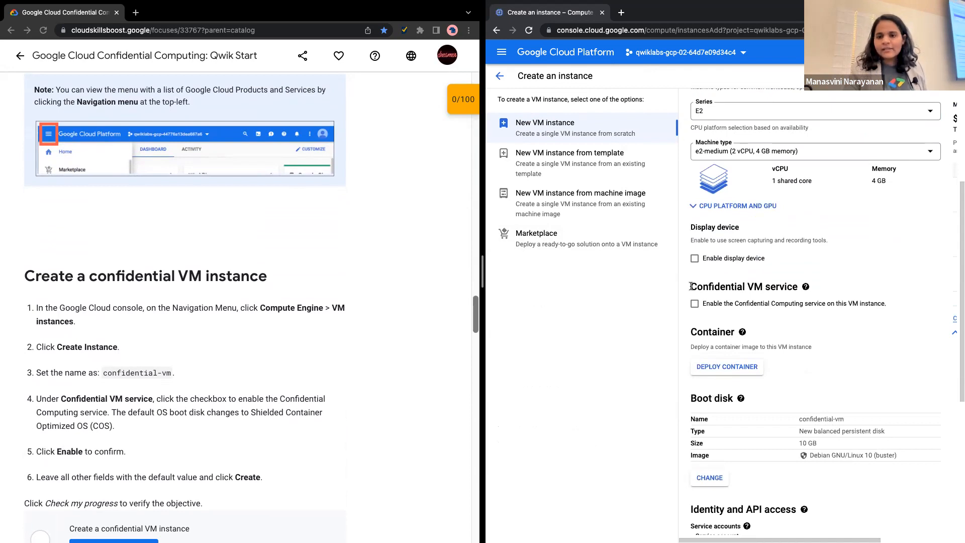
left_click_drag(690, 286, 822, 296)
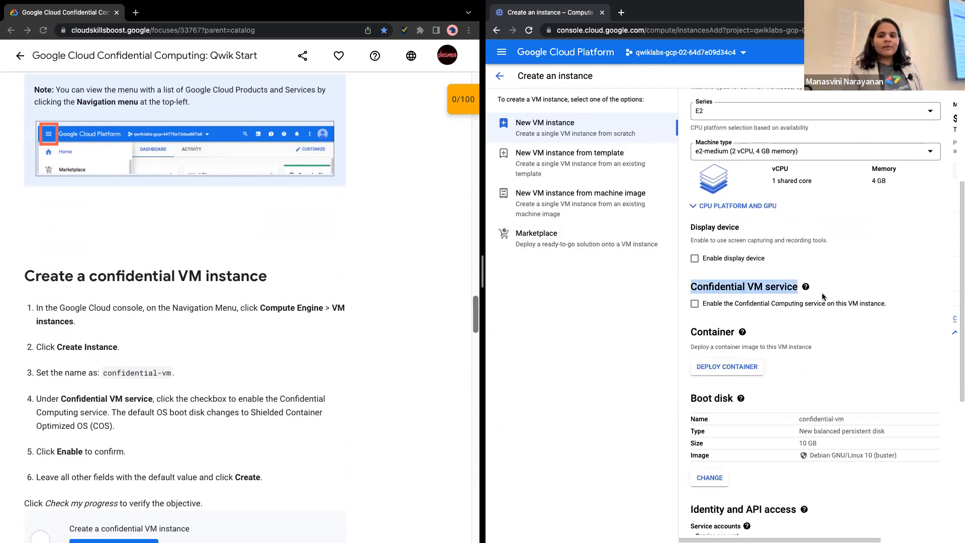
left_click(695, 306)
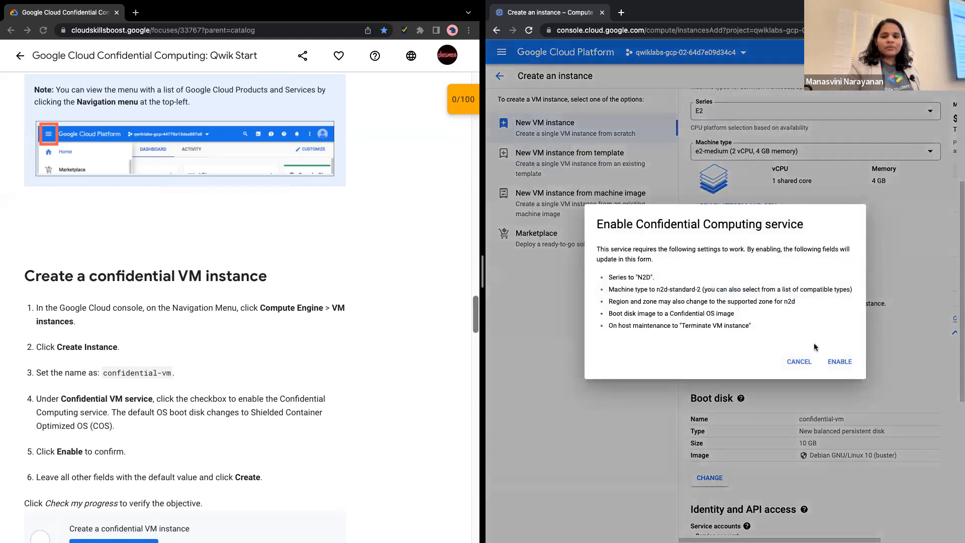
left_click(838, 361)
Step: Create the confidential VM with all other fields at their defaults and check the lab progress for that task
scroll(792, 238, "up", 3)
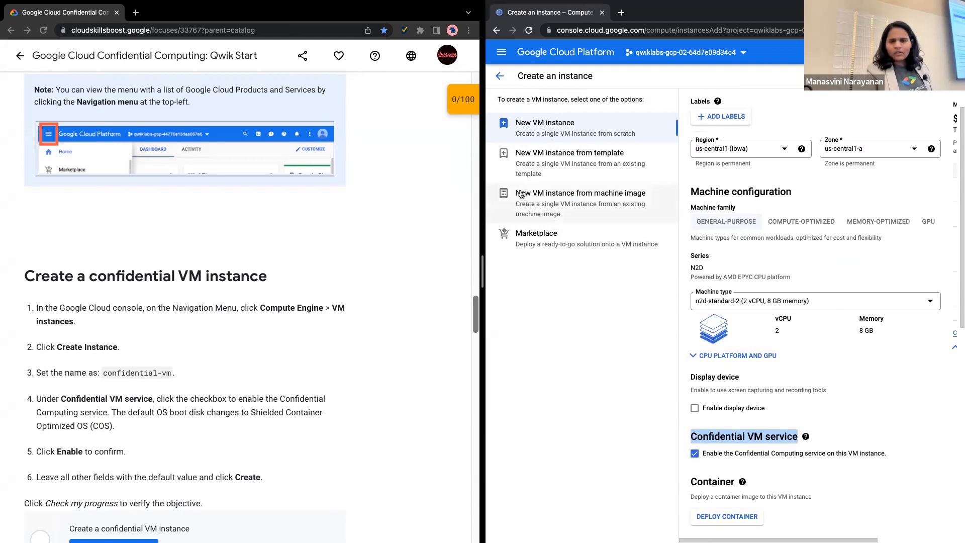
scroll(788, 272, "down", 3)
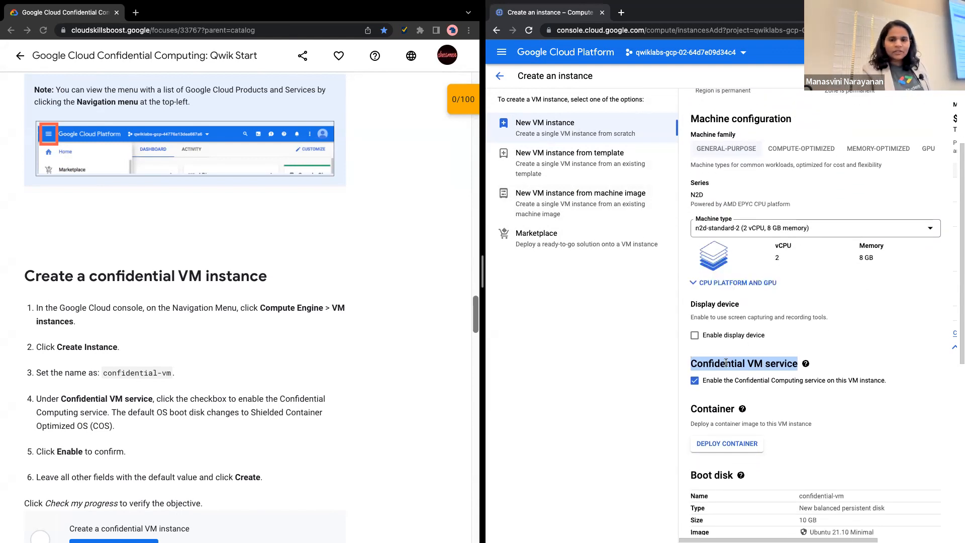
scroll(814, 411, "down", 9)
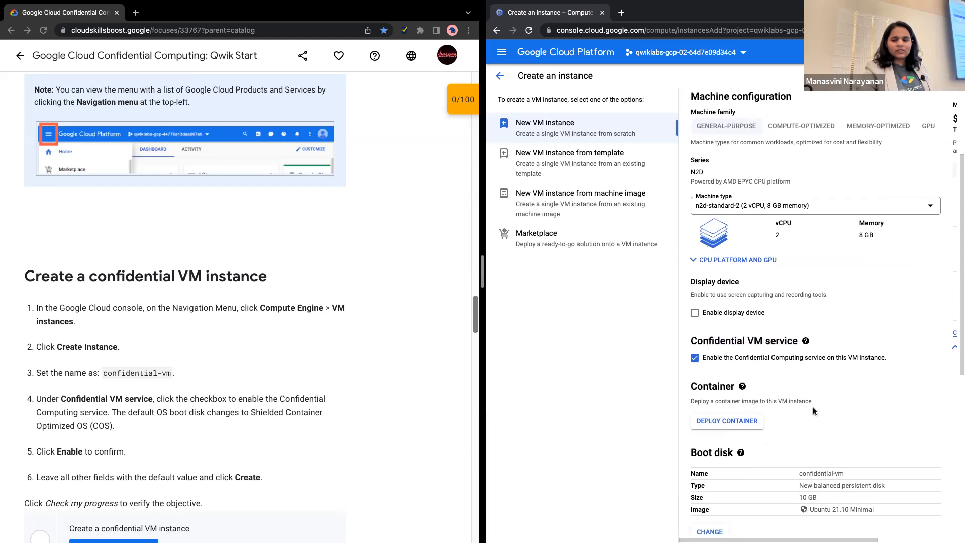
scroll(814, 411, "down", 3)
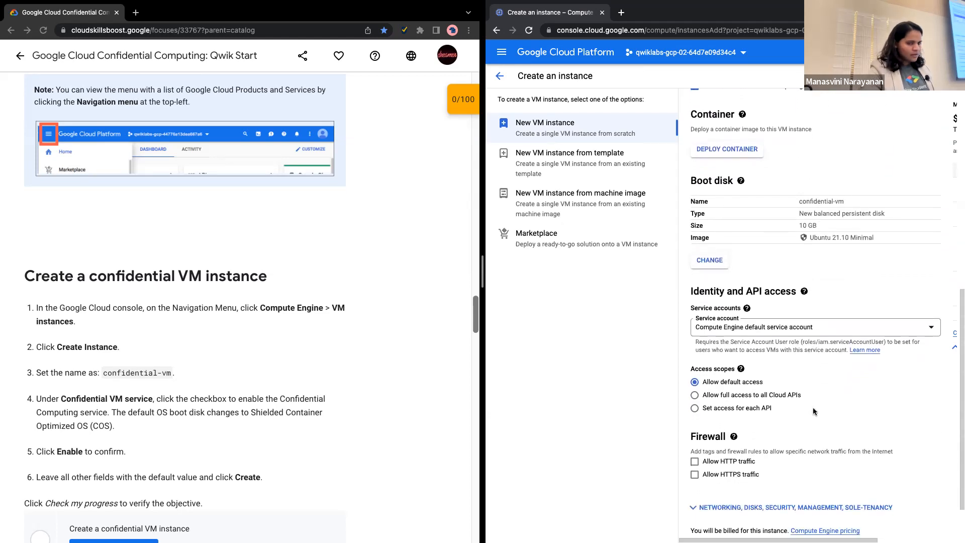
scroll(711, 395, "down", 2)
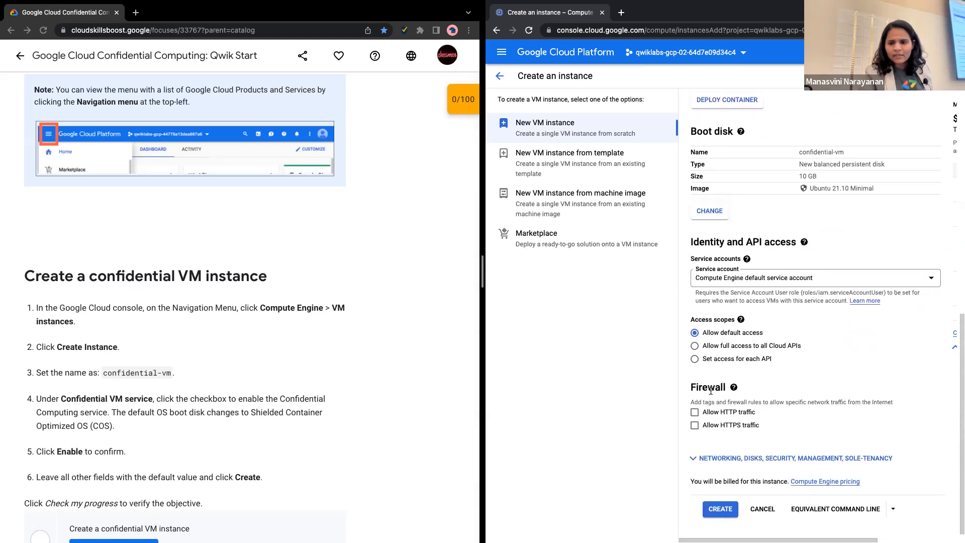
left_click(714, 510)
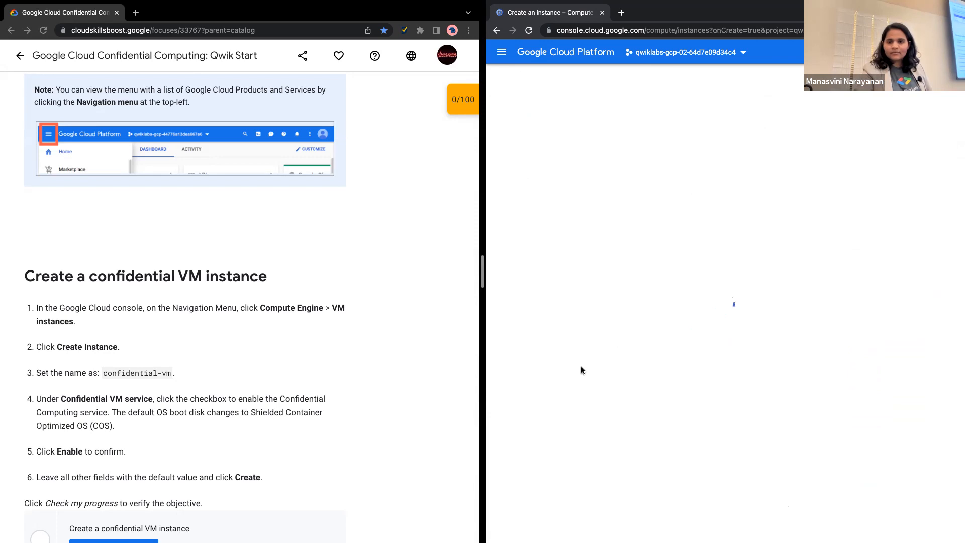
scroll(284, 340, "down", 2)
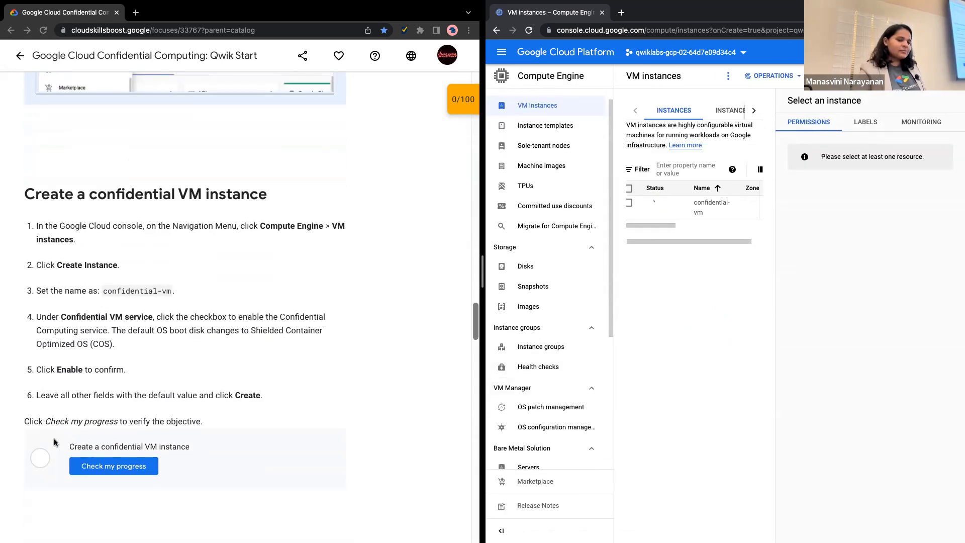
left_click(107, 469)
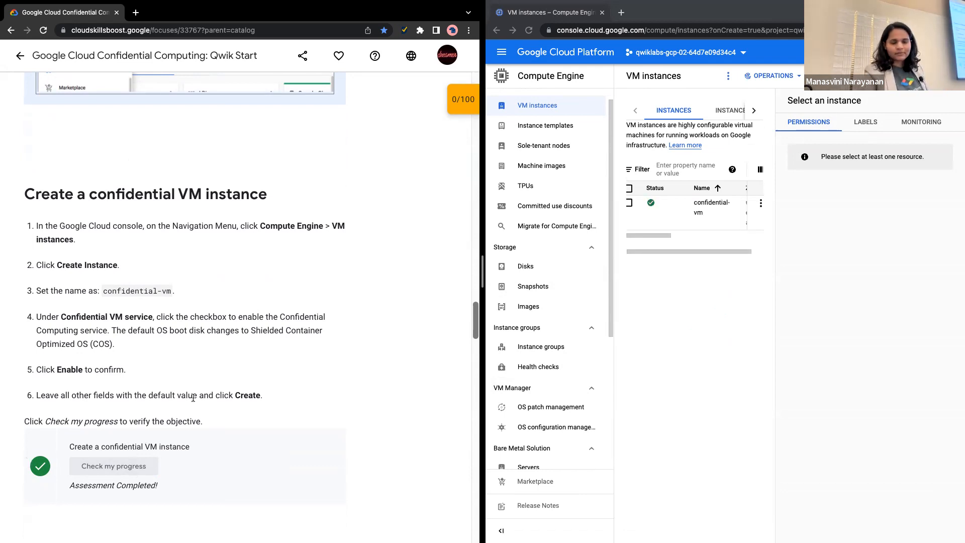
Step: Go to the lab's non-confidential VM instructions and start creating another instance from the VM instances page
scroll(193, 399, "down", 3)
scroll(193, 400, "down", 6)
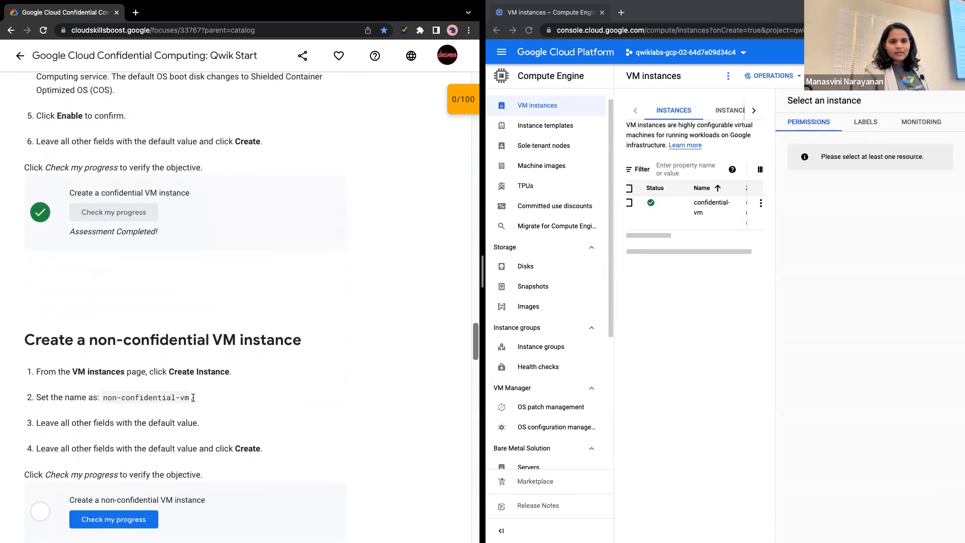
scroll(192, 399, "down", 1)
scroll(193, 399, "down", 2)
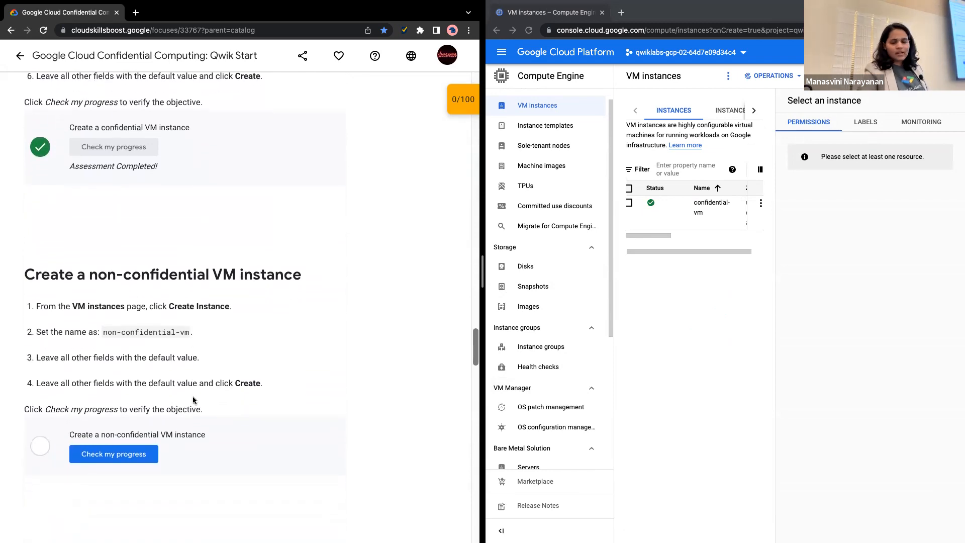
scroll(193, 399, "down", 1)
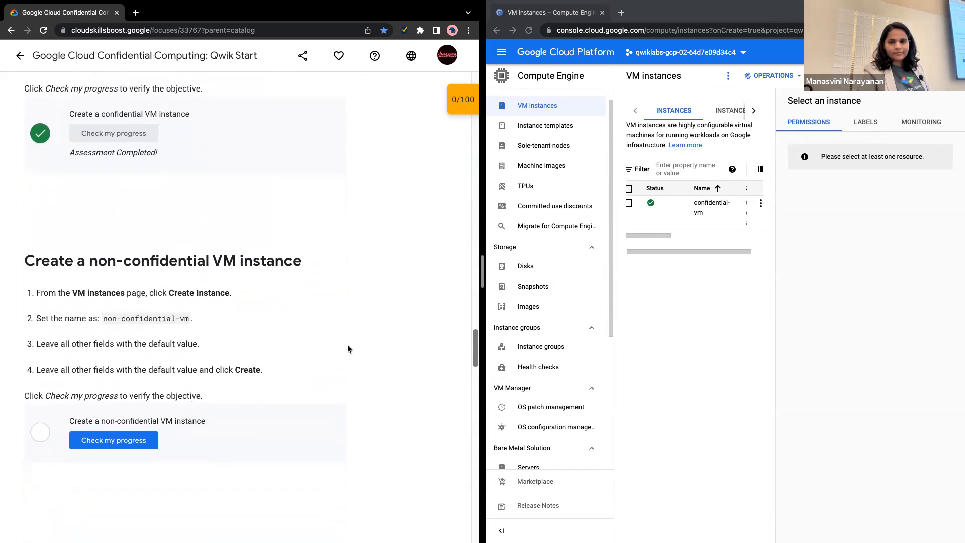
scroll(224, 354, "down", 1)
scroll(224, 353, "down", 1)
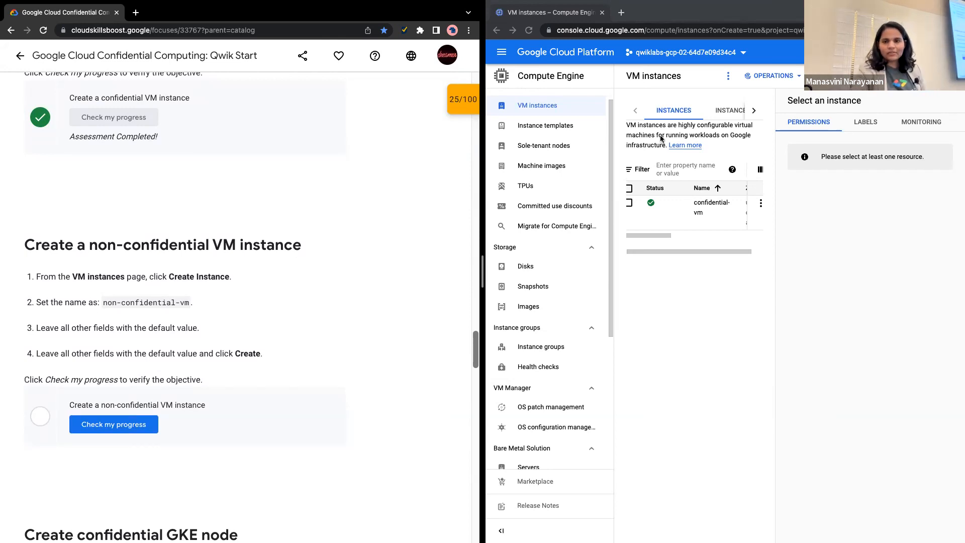
left_click(727, 79)
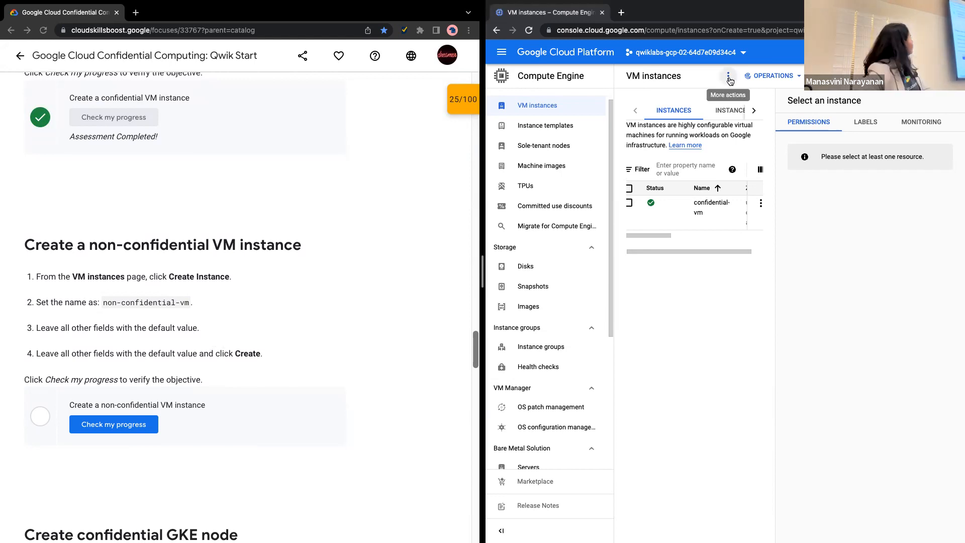
left_click(731, 79)
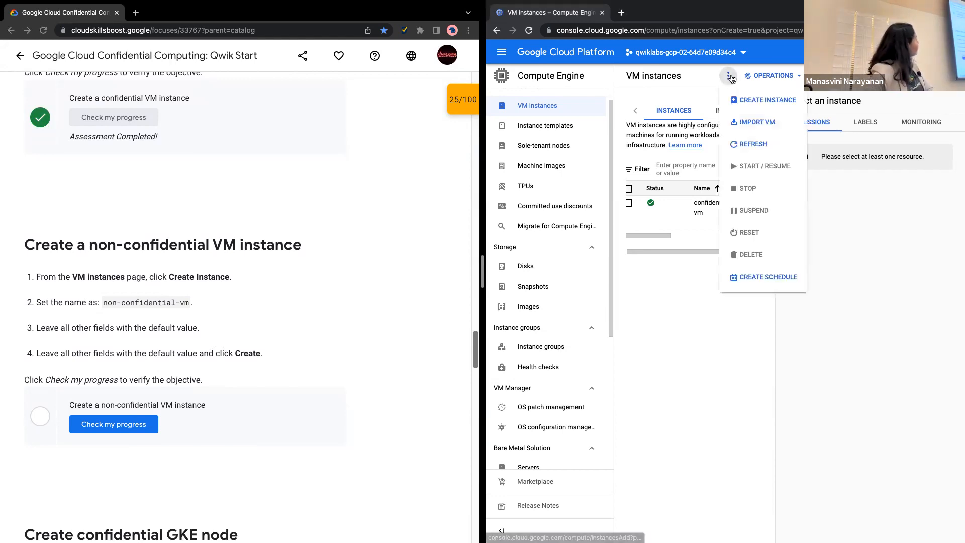
left_click(751, 100)
Step: Name the new VM instance non-confidential-vm
triple_click(722, 116)
triple_click(722, 116)
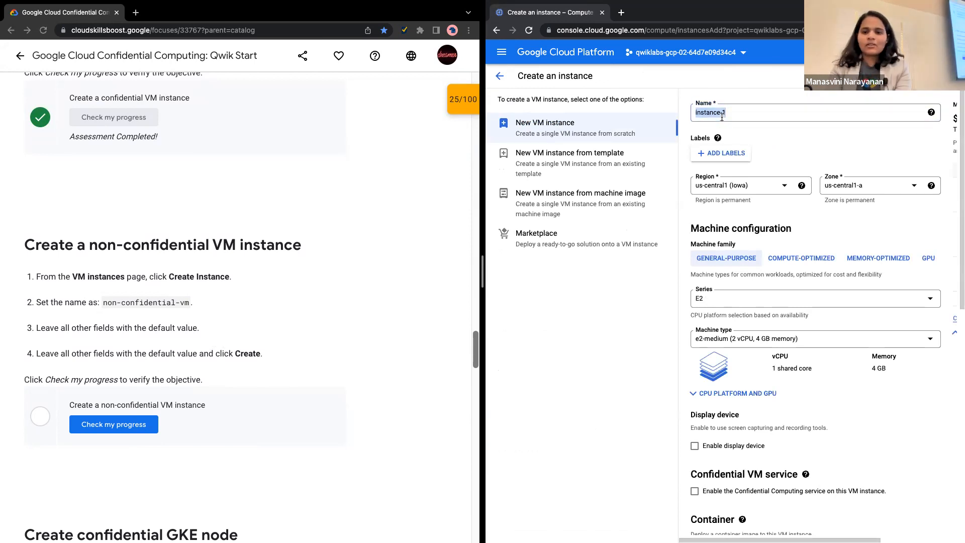
triple_click(722, 117)
type("non")
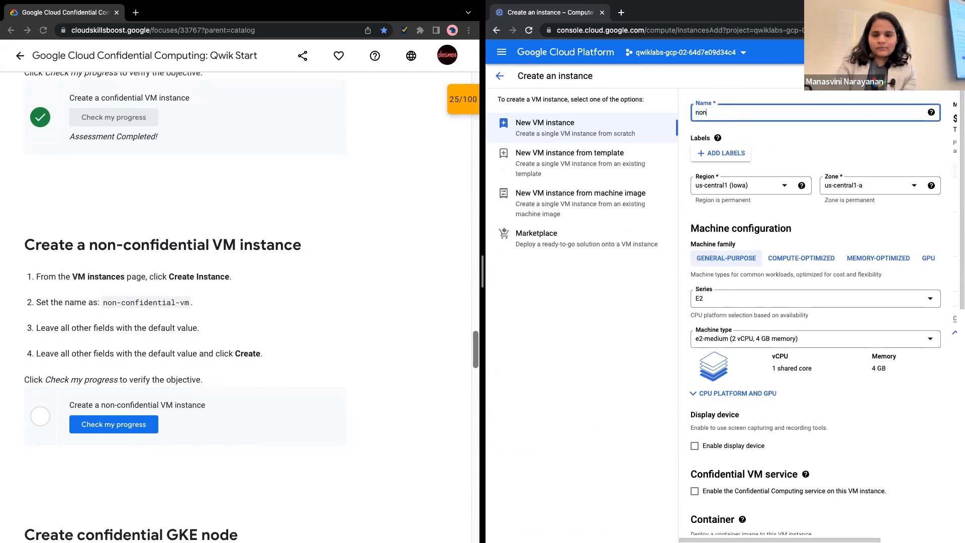
type("-confidential")
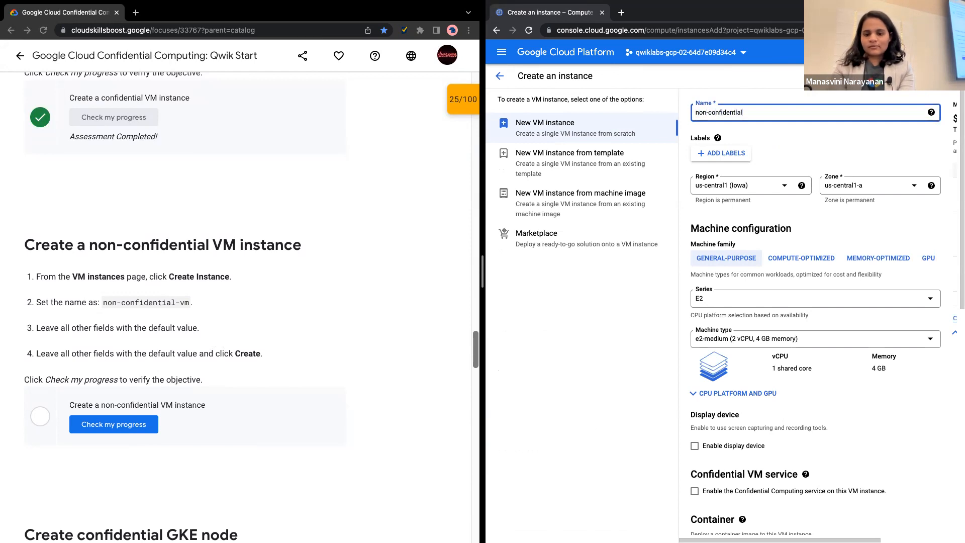
type("-vm")
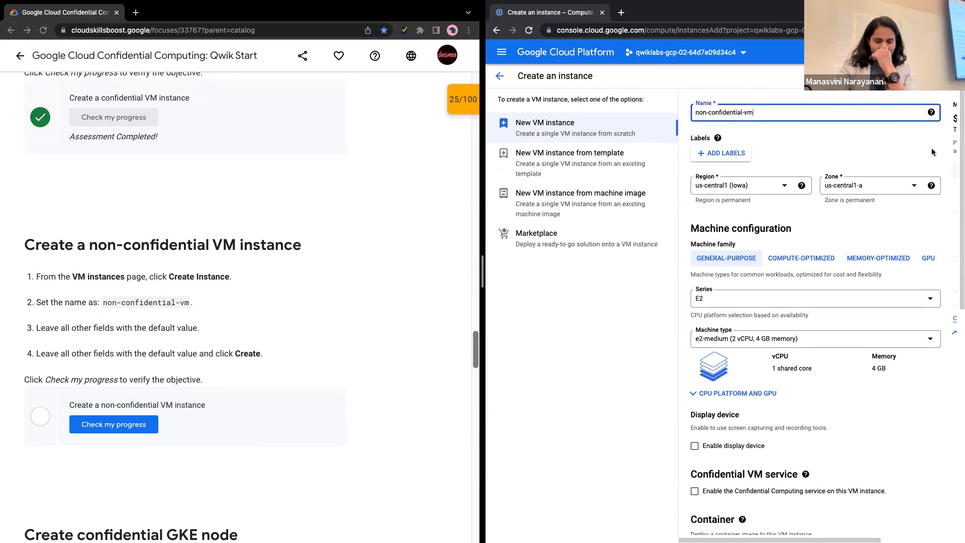
Step: Create the non-confidential VM with all other fields at their defaults and check the lab progress for that task
scroll(849, 259, "down", 2)
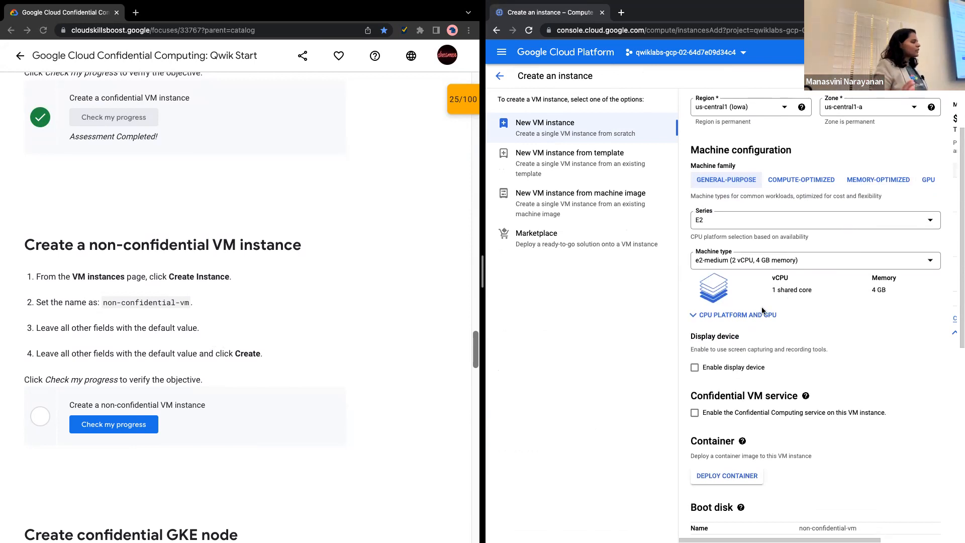
scroll(761, 311, "down", 10)
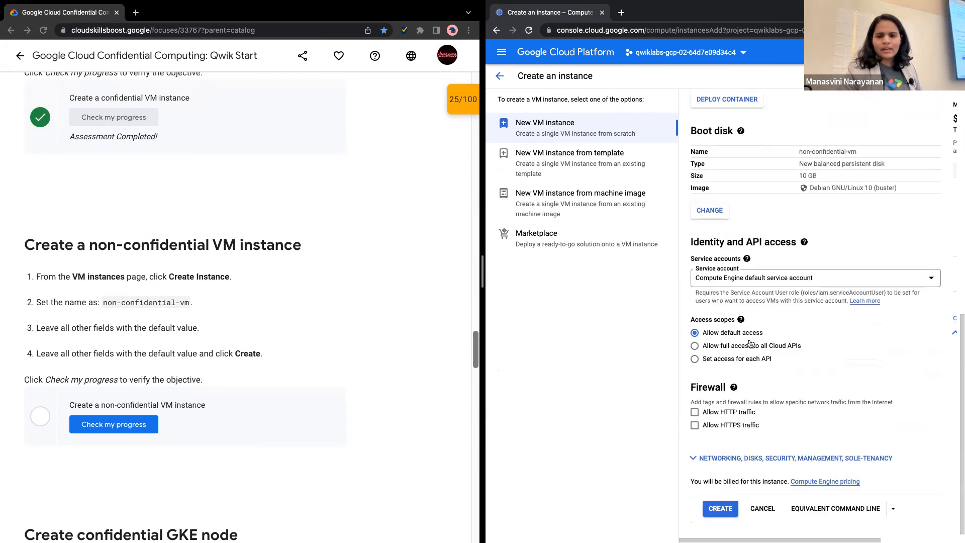
left_click(723, 508)
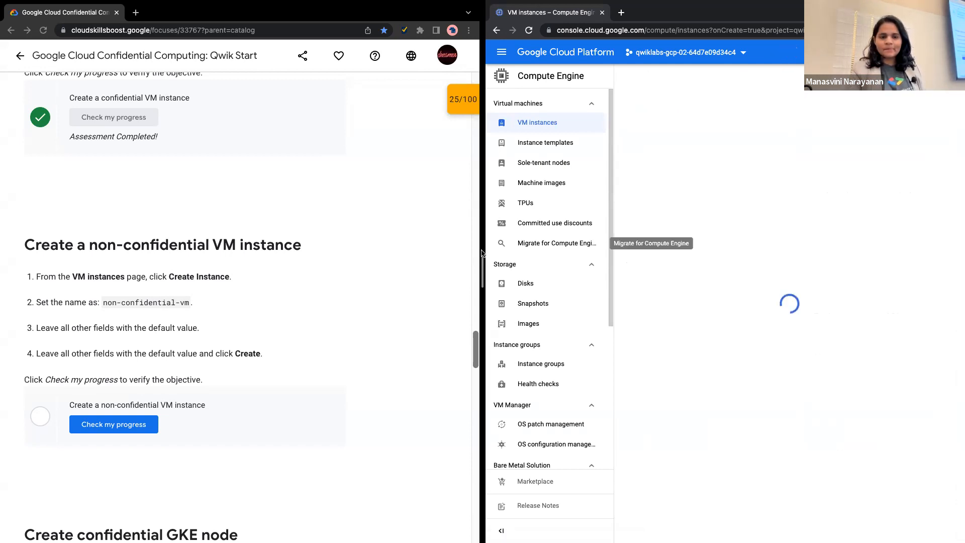
left_click(126, 425)
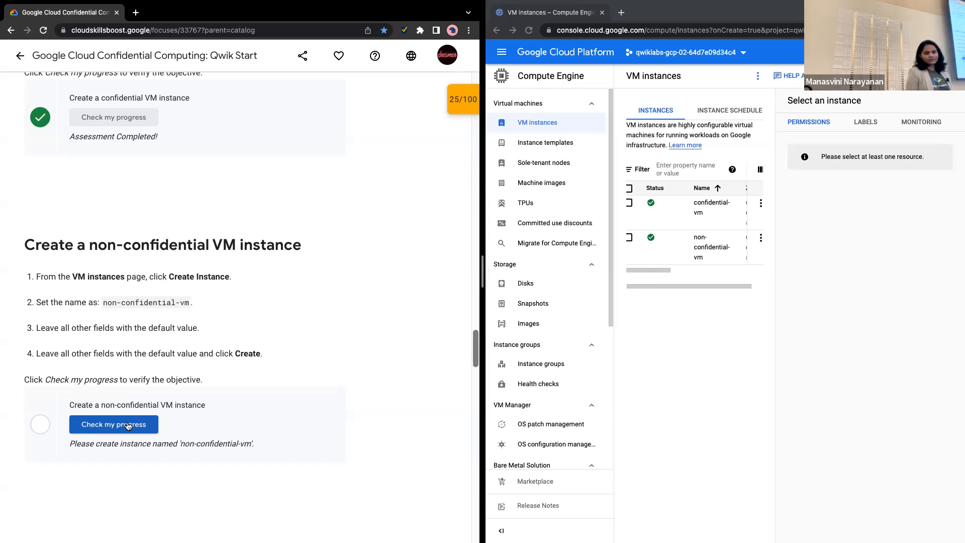
scroll(99, 340, "down", 2)
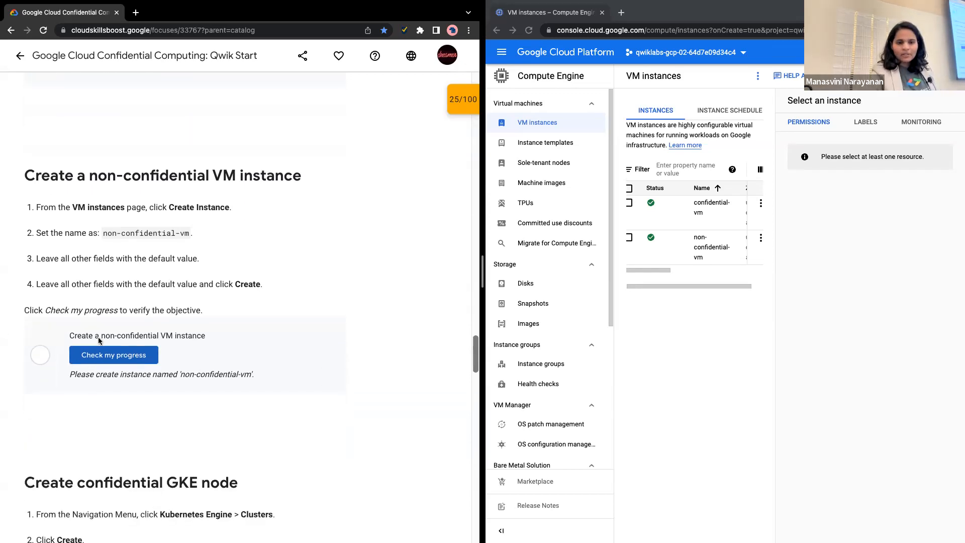
left_click(103, 357)
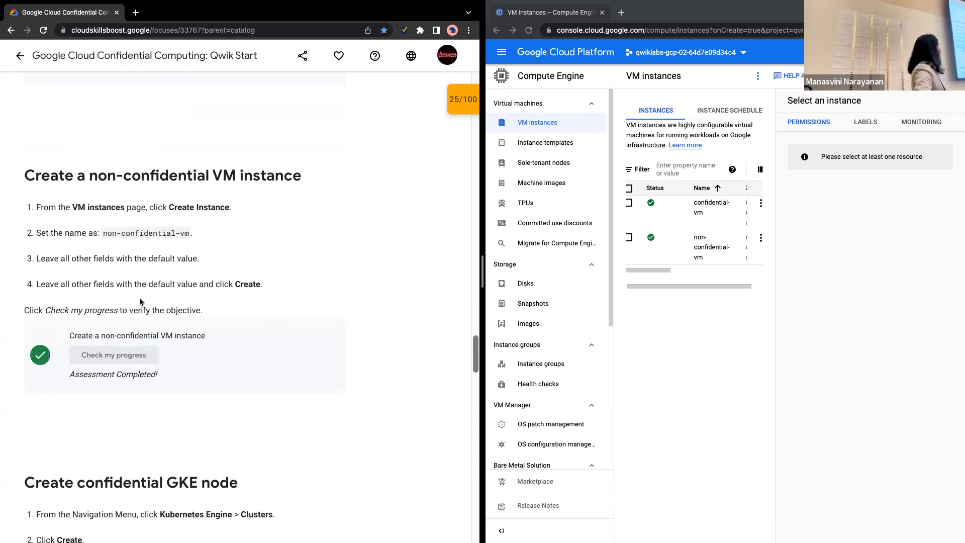
Step: Following the lab's confidential GKE node instructions, open the Kubernetes Engine clusters page and start configuring a GKE Standard cluster
scroll(140, 302, "down", 5)
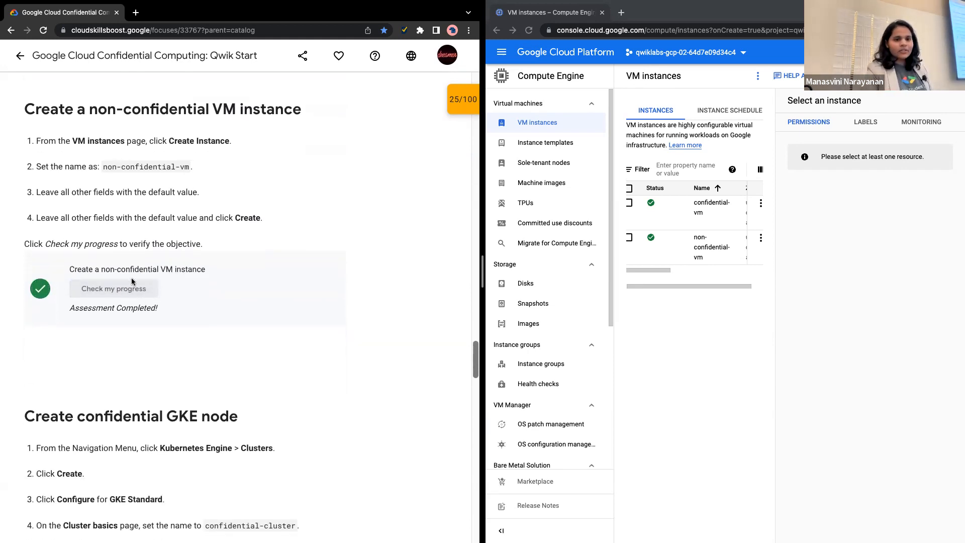
scroll(129, 280, "down", 2)
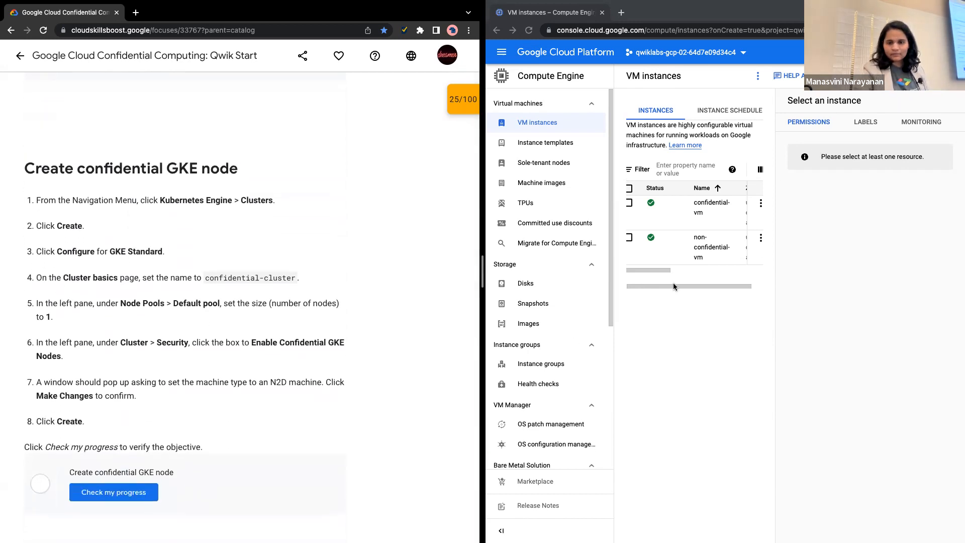
scroll(99, 146, "down", 1)
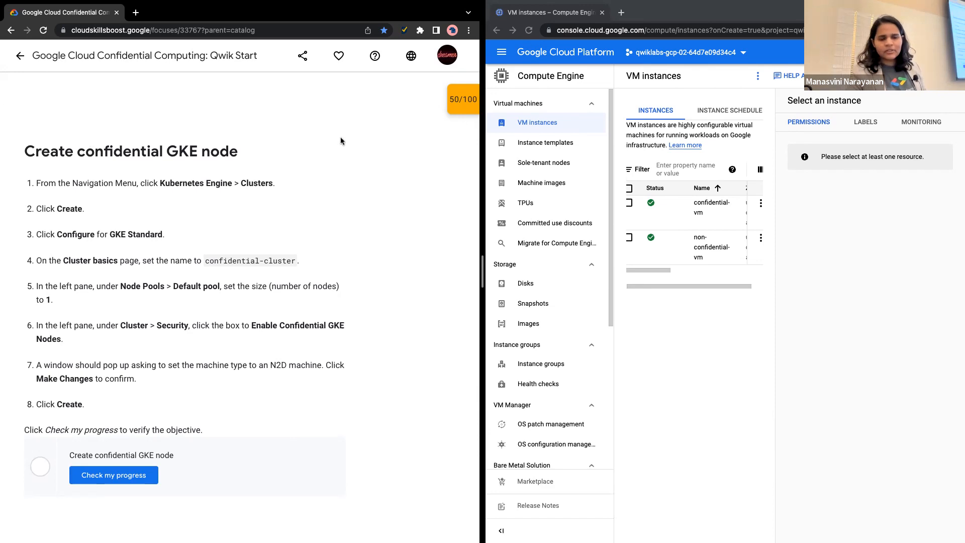
left_click(502, 54)
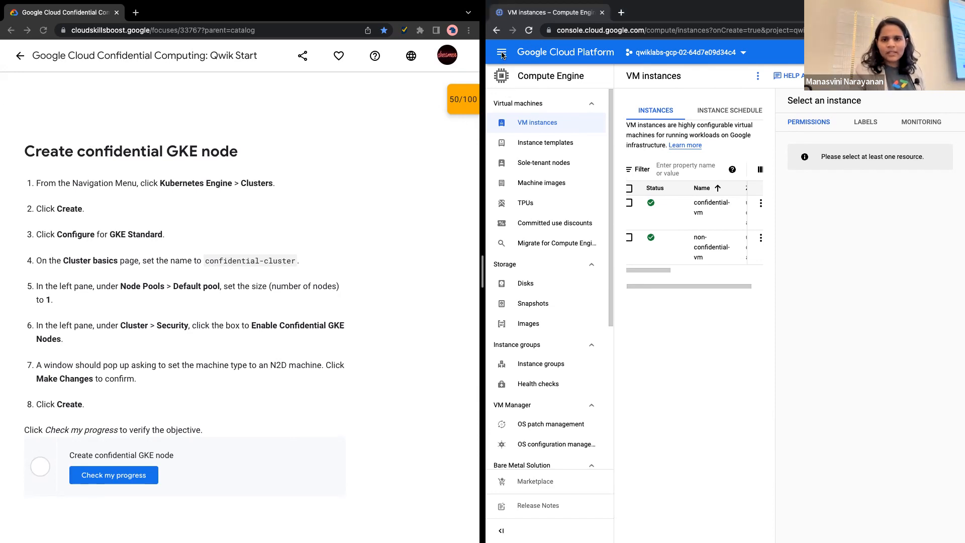
left_click(501, 54)
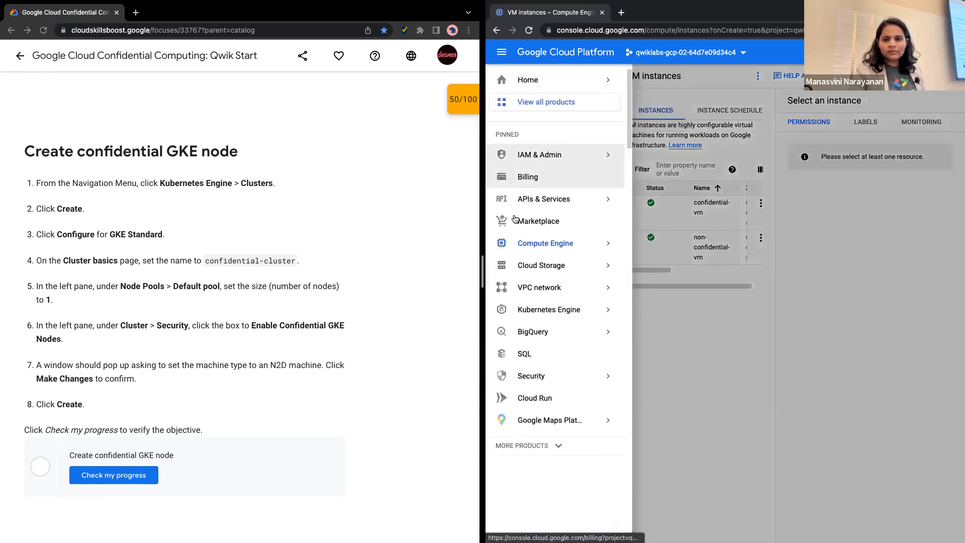
mouse_move(542, 318)
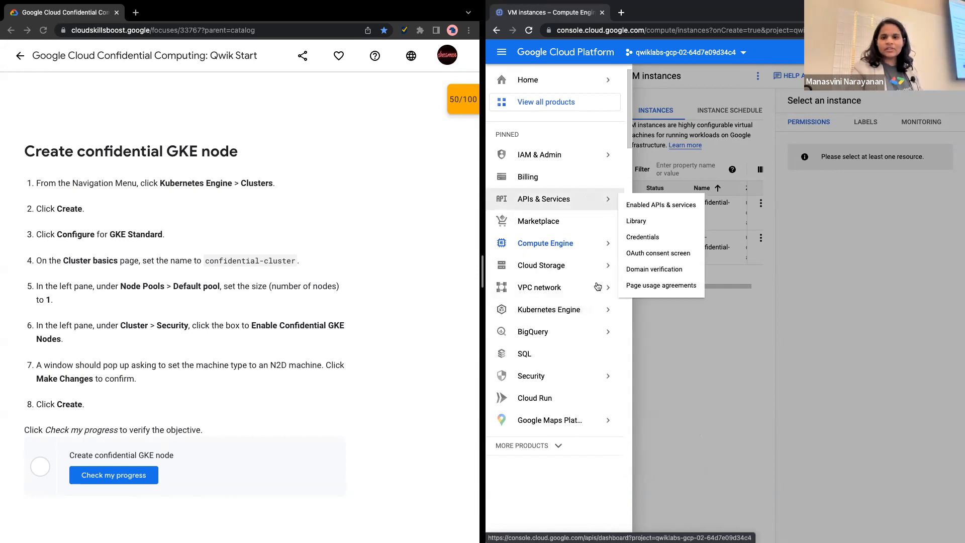
left_click(638, 315)
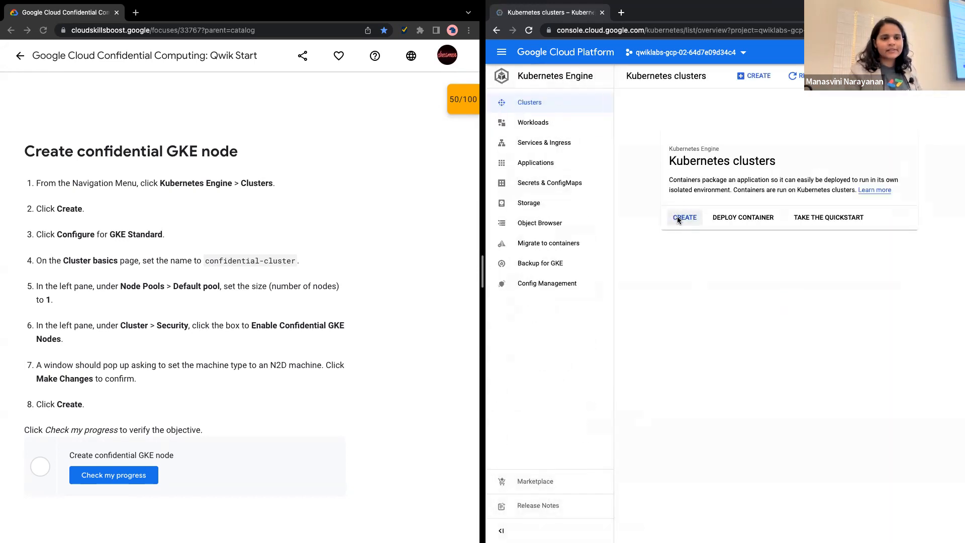
left_click(683, 217)
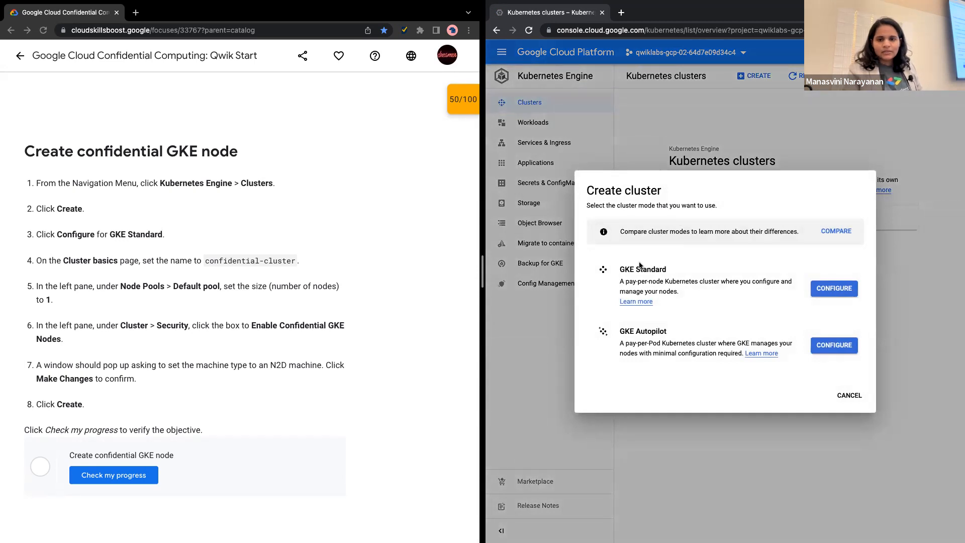
left_click(827, 290)
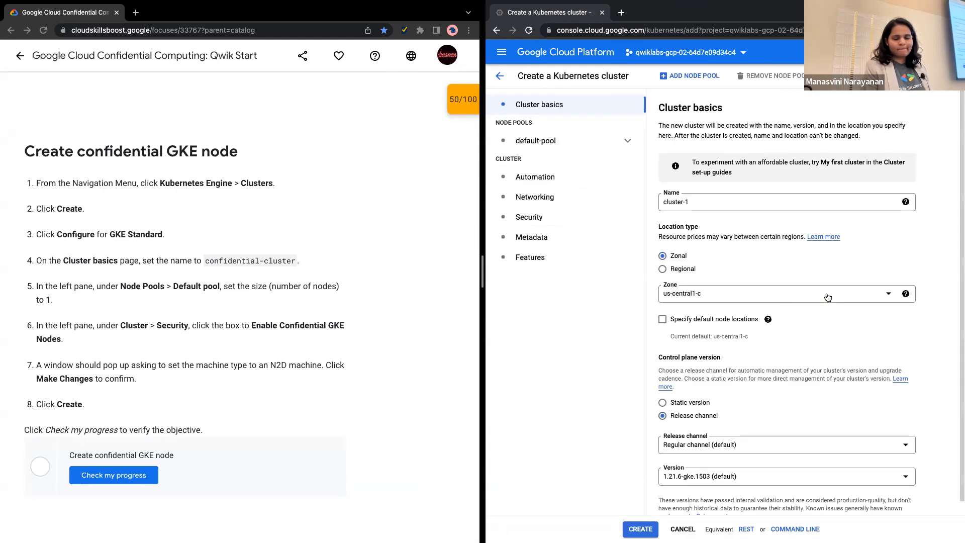
Step: Name the new Kubernetes cluster confidential-cluster in the cluster basics
triple_click(761, 197)
type("confidential-cluster")
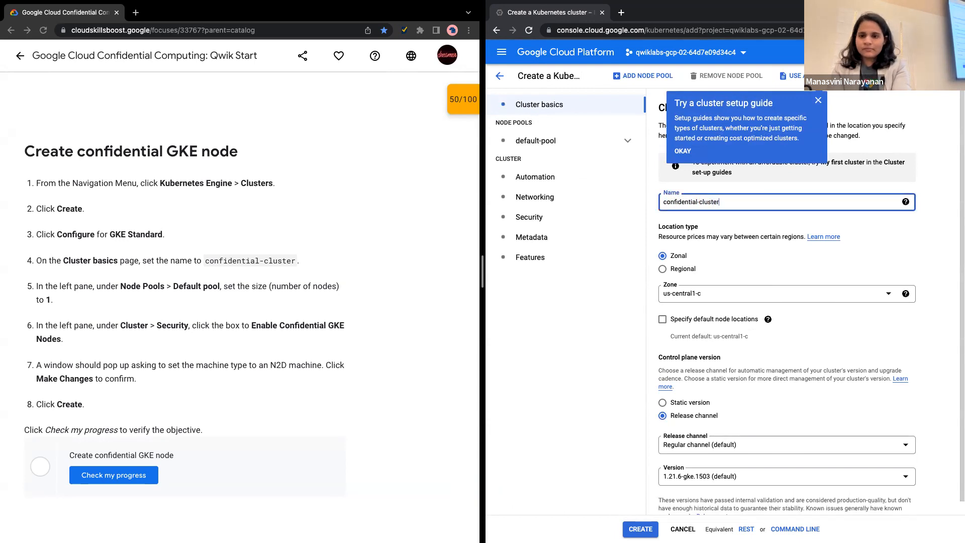
scroll(741, 304, "down", 1)
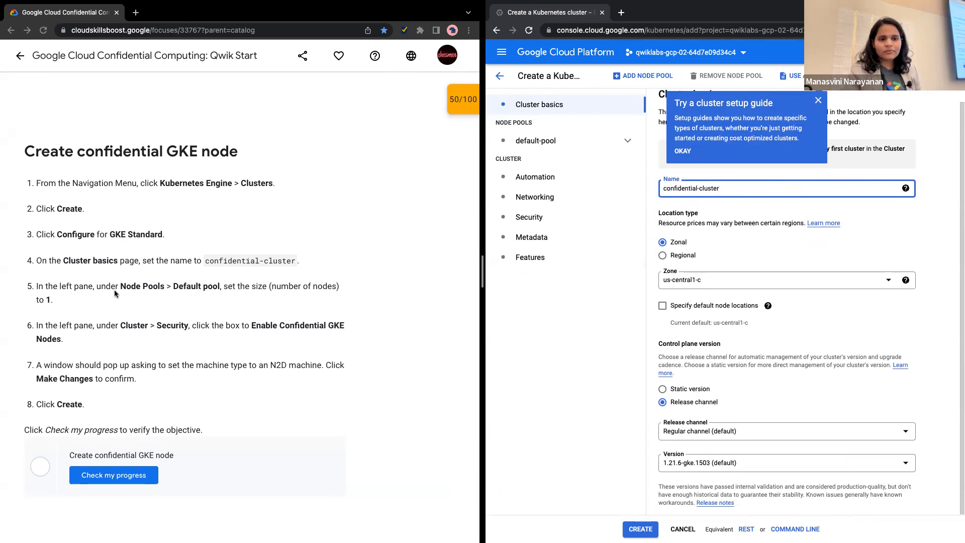
Step: Set the default-pool's number of nodes to 1 and dismiss the cluster setup guide tip
left_click(546, 145)
left_click(728, 236)
key("BackSpace")
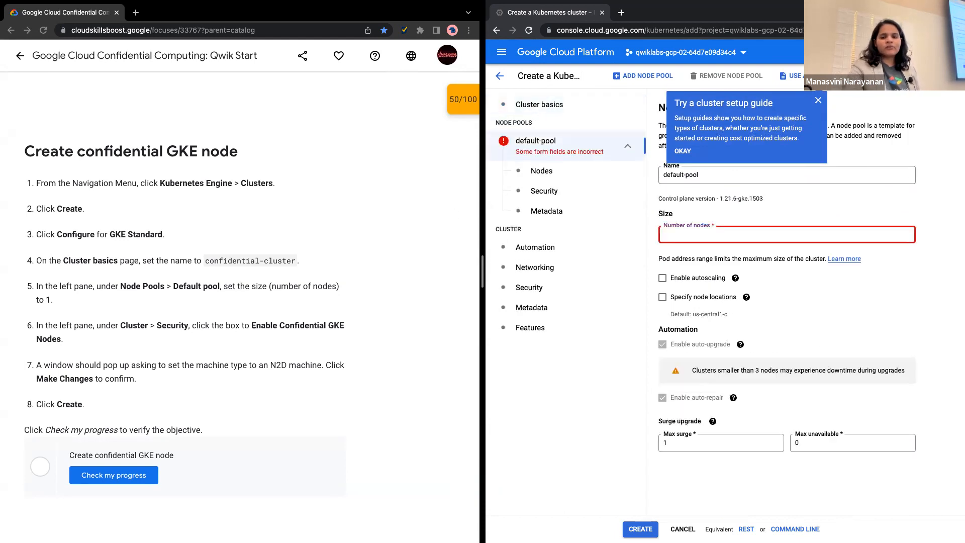
type("1")
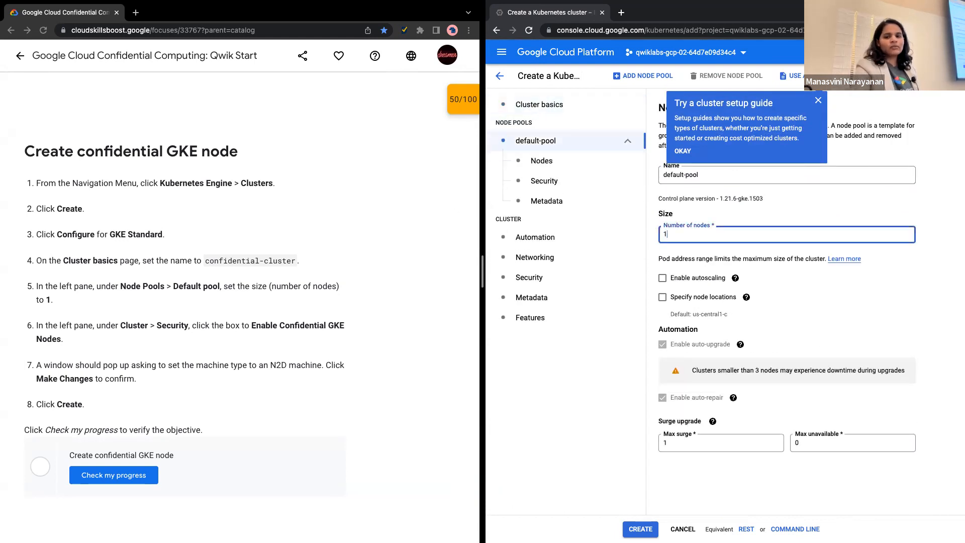
left_click(818, 100)
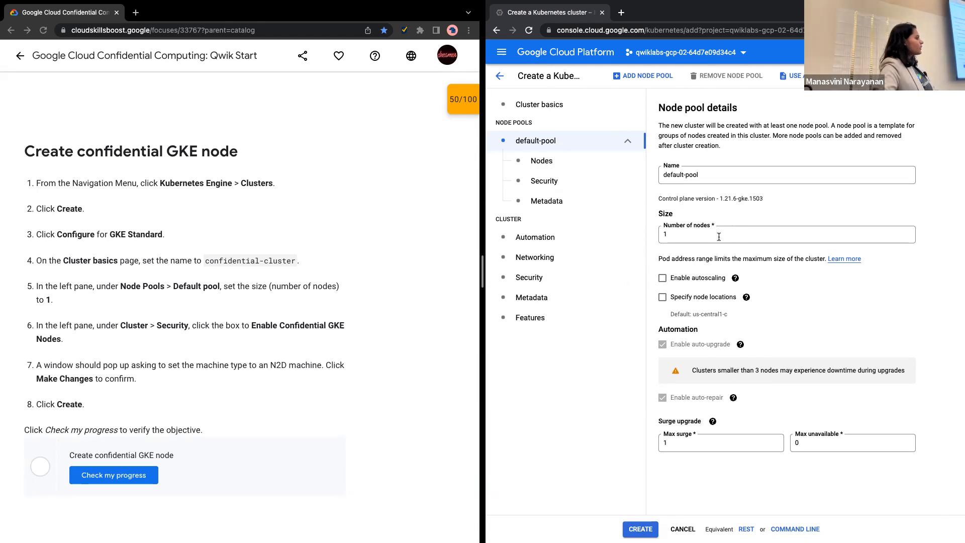
Step: Enable Confidential GKE Nodes in the cluster's security settings, accepting the required machine type change, and create the cluster
left_click(535, 283)
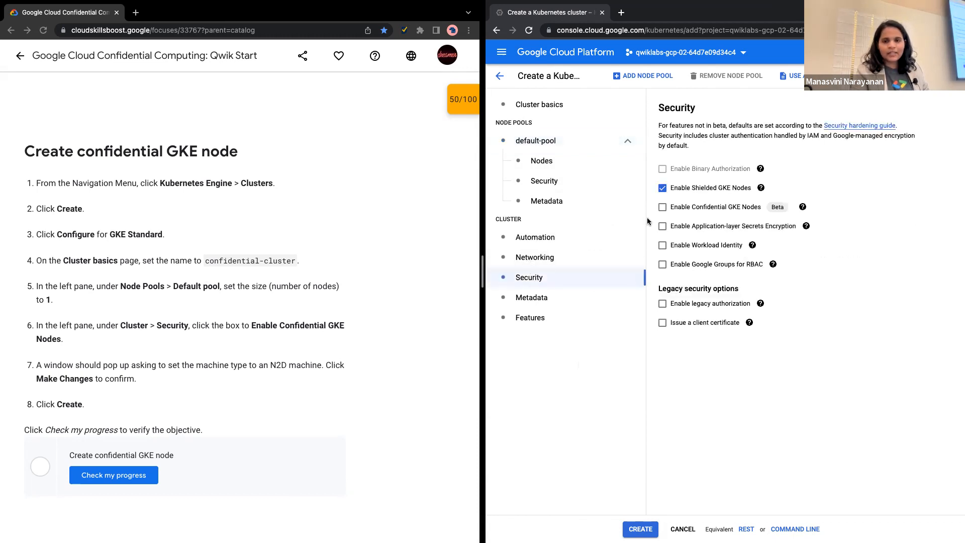
left_click(663, 208)
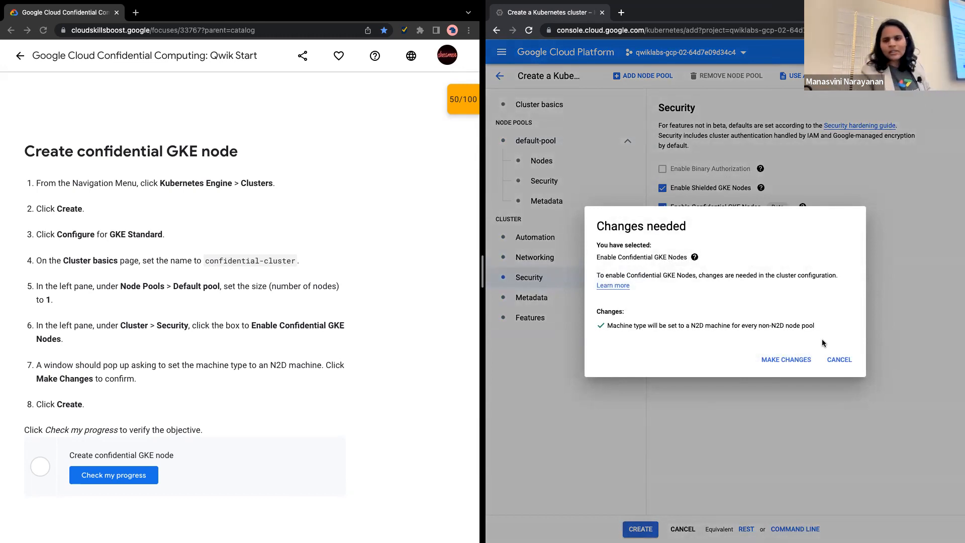
left_click(787, 360)
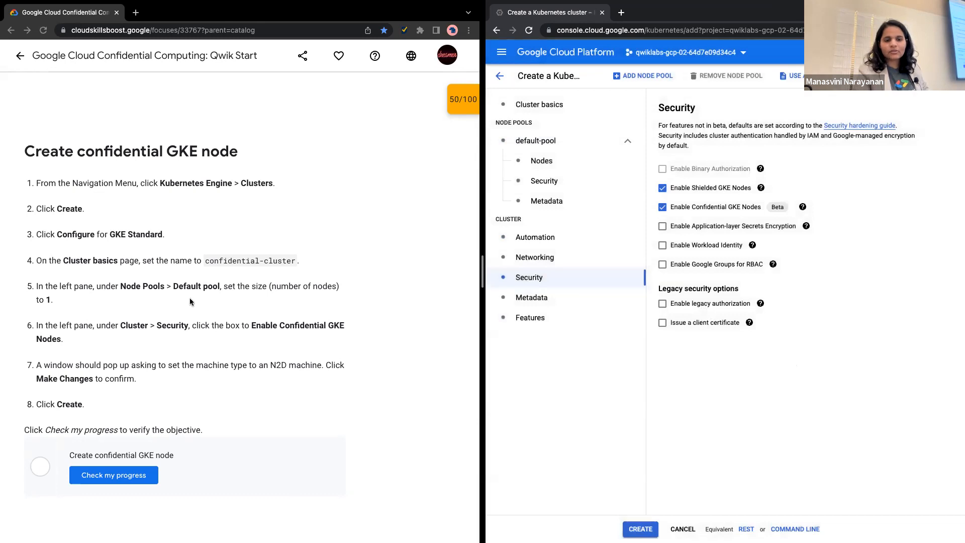
scroll(189, 297, "down", 3)
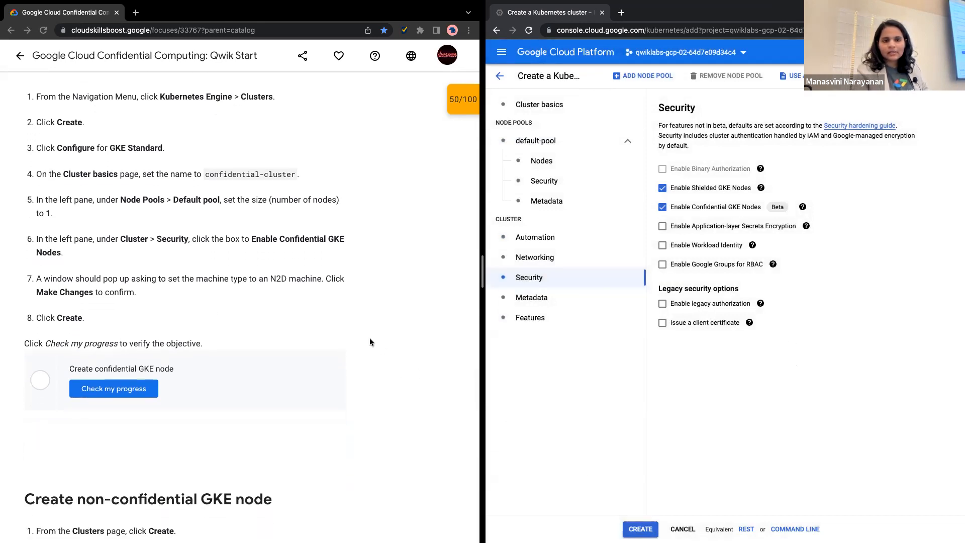
left_click(632, 526)
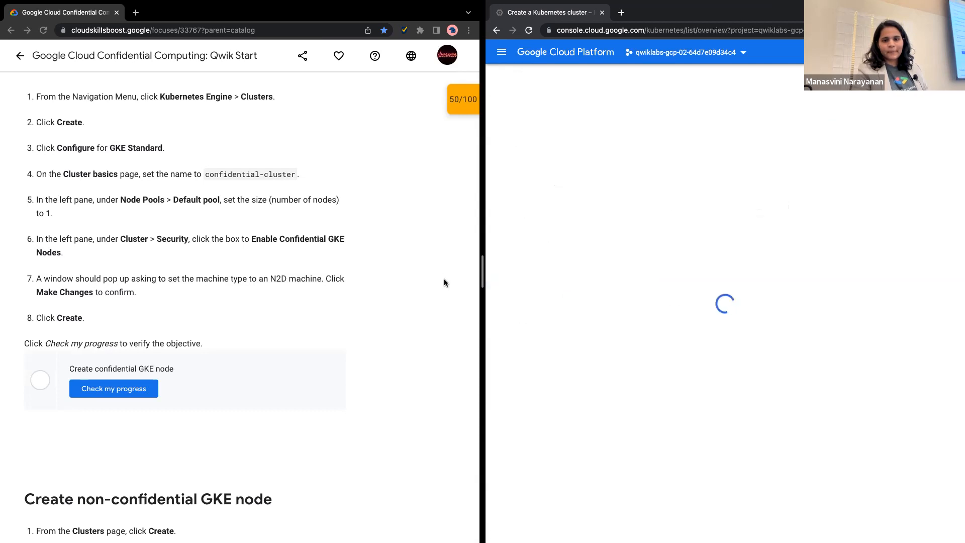
Step: Following the lab's non-confidential GKE node instructions, start configuring a new Standard mode Kubernetes cluster
scroll(289, 294, "down", 1)
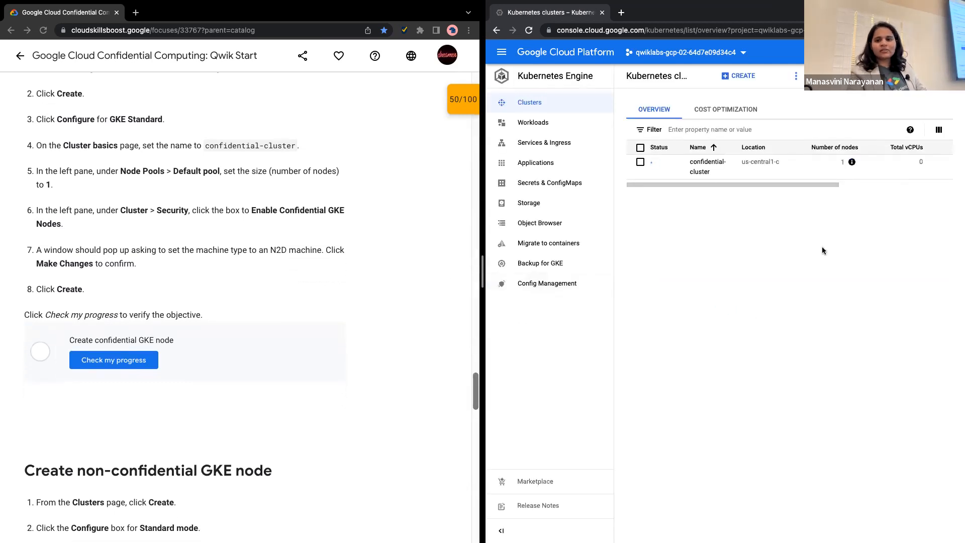
scroll(185, 356, "down", 5)
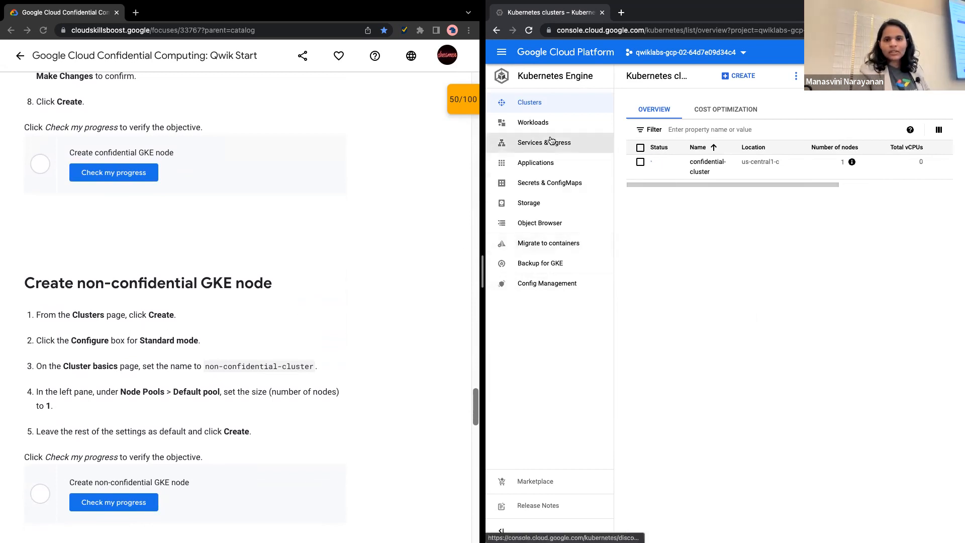
left_click(740, 77)
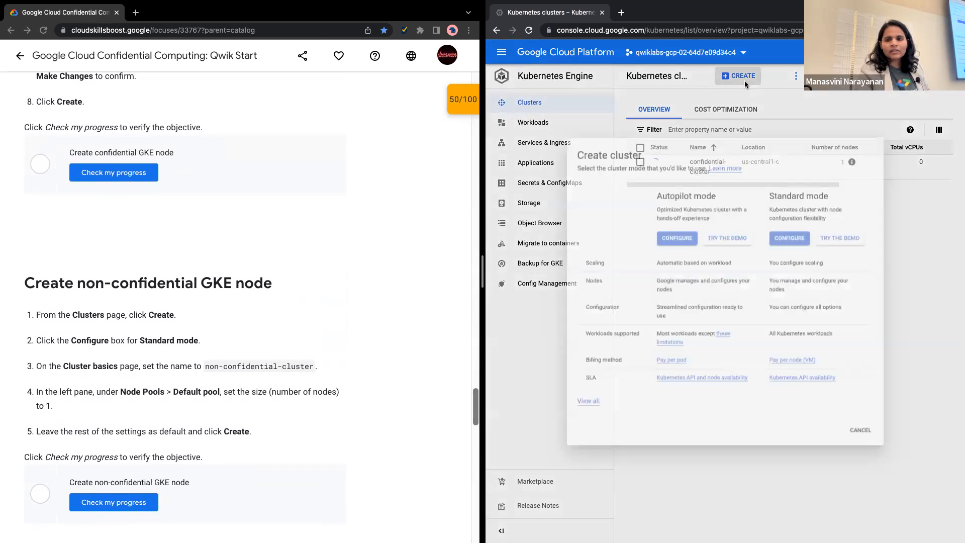
left_click(801, 230)
Step: Name the new cluster non-confidential-cluster in the cluster basics, dismissing the new cluster creation tip
left_click(761, 202)
triple_click(761, 201)
type("non-co")
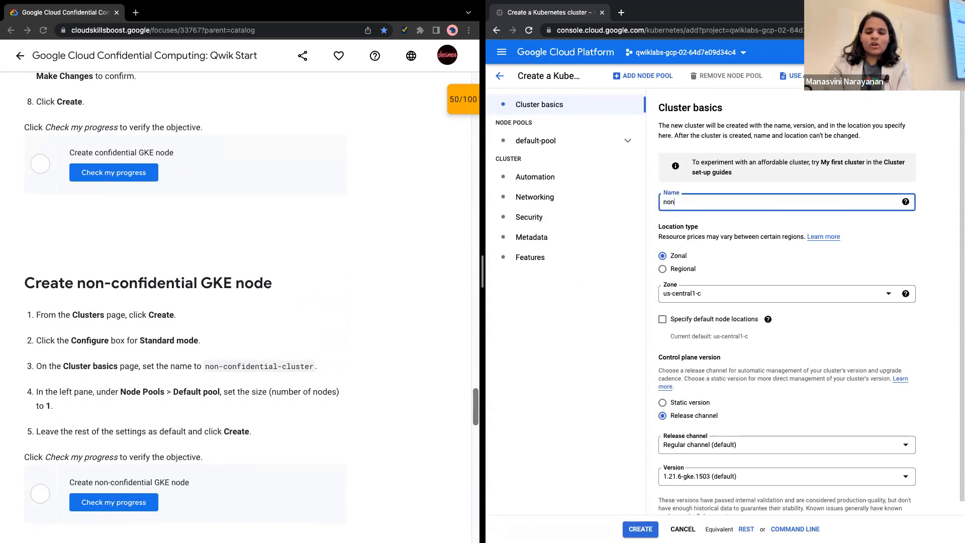
type("nfidenta")
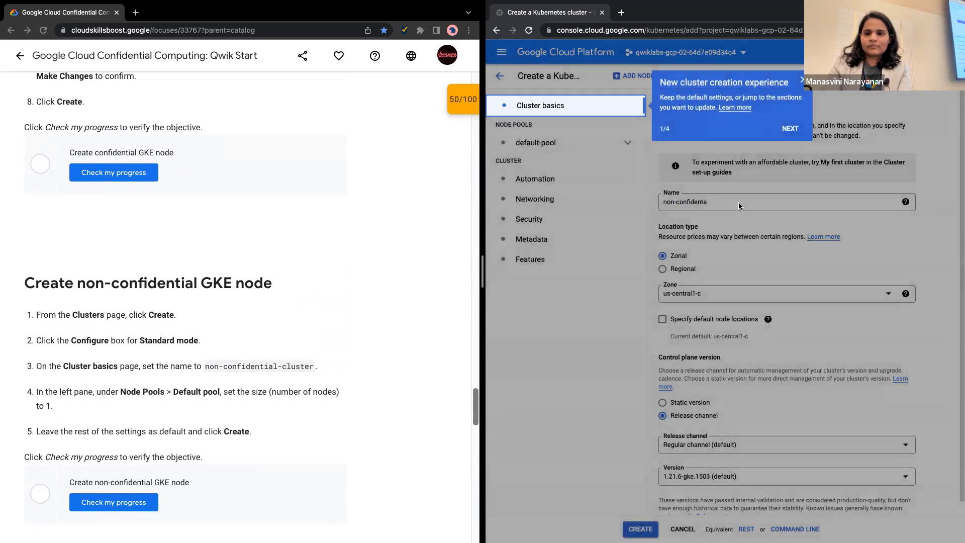
left_click(802, 79)
left_click(759, 196)
key("BackSpace")
type("ial-cluster")
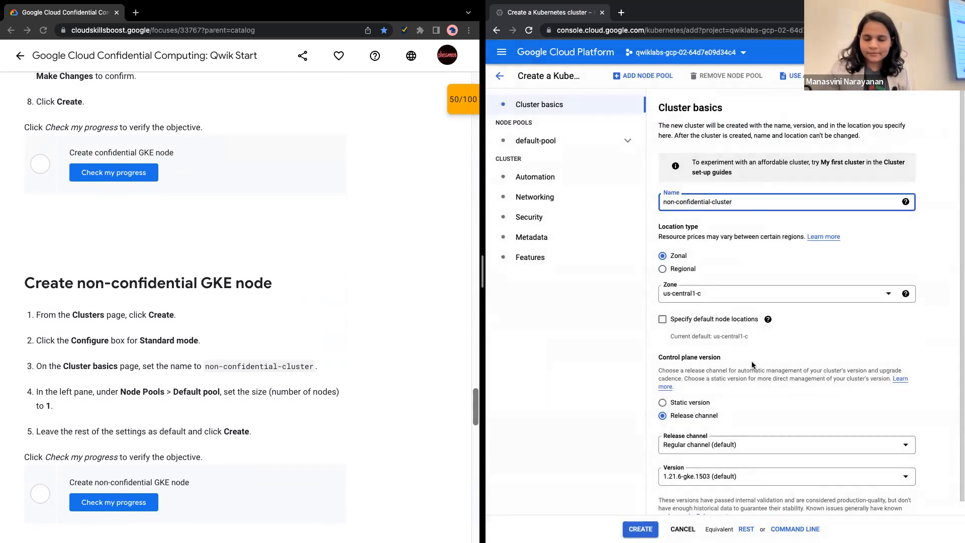
scroll(751, 364, "down", 1)
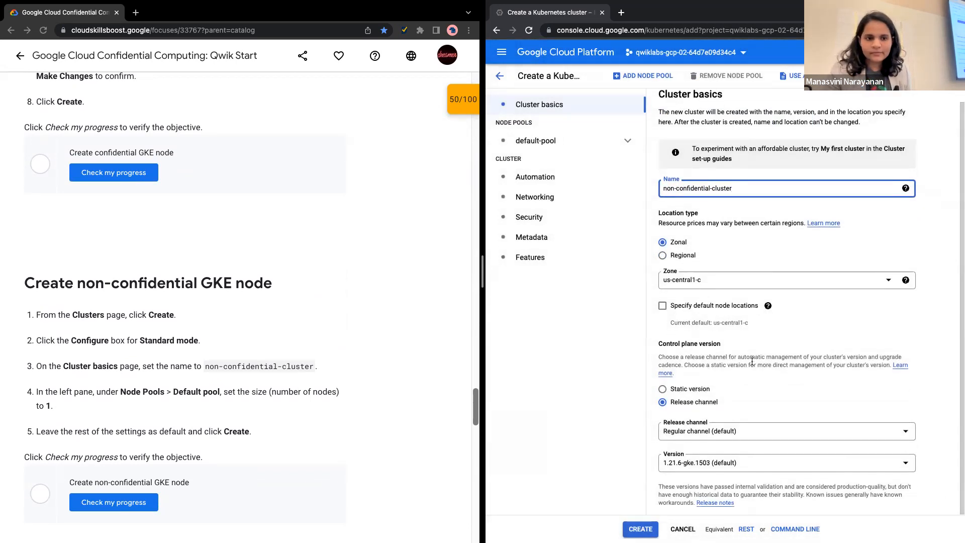
Step: Set the default-pool's number of nodes to 1 and create the cluster with the remaining settings at default
left_click(552, 146)
left_click(733, 233)
key("BackSpace")
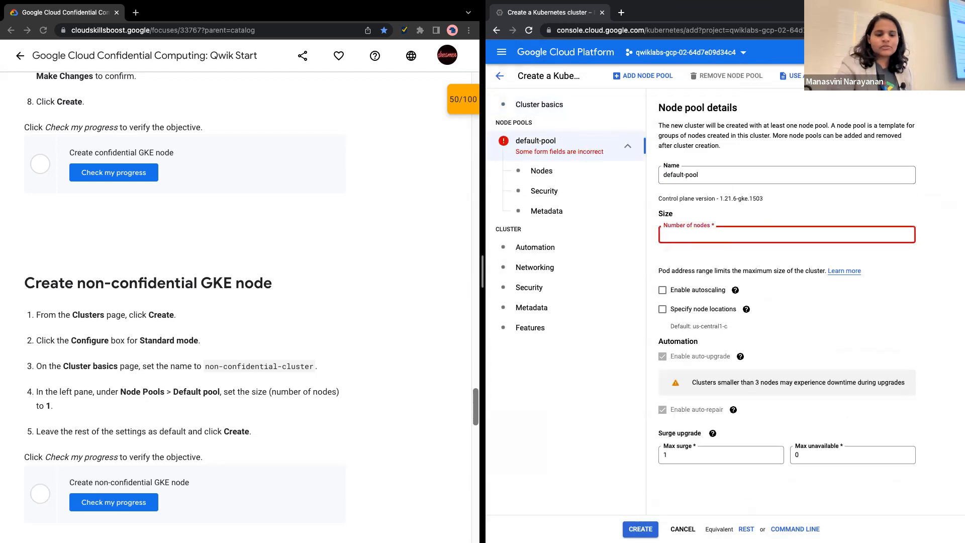
type("1")
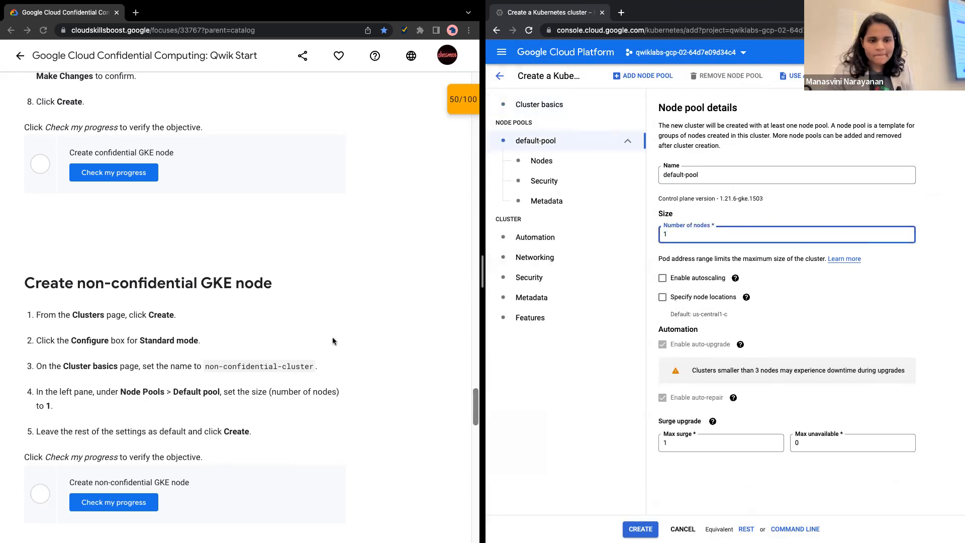
scroll(335, 342, "down", 2)
left_click(637, 529)
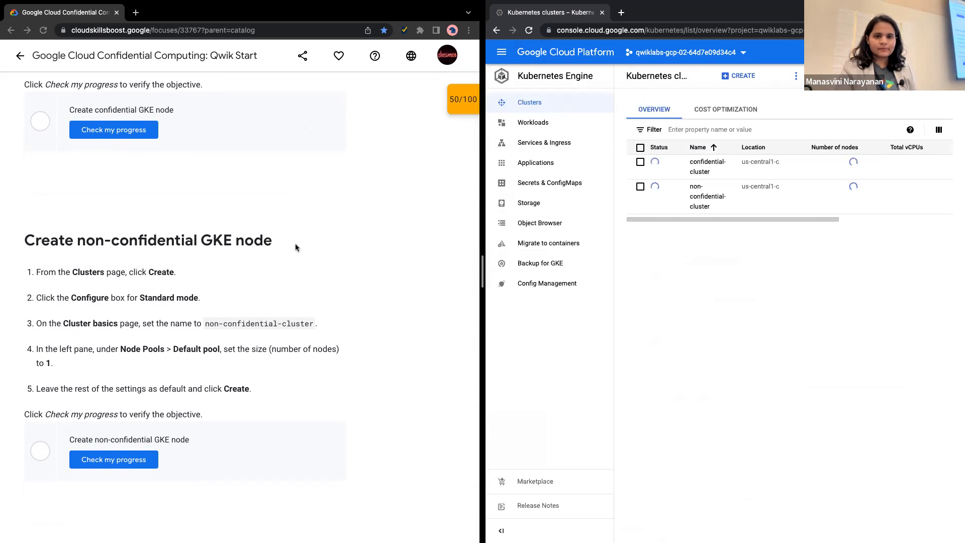
Step: Check the lab progress for the non-confidential GKE node task and for the confidential GKE node task
scroll(294, 246, "down", 3)
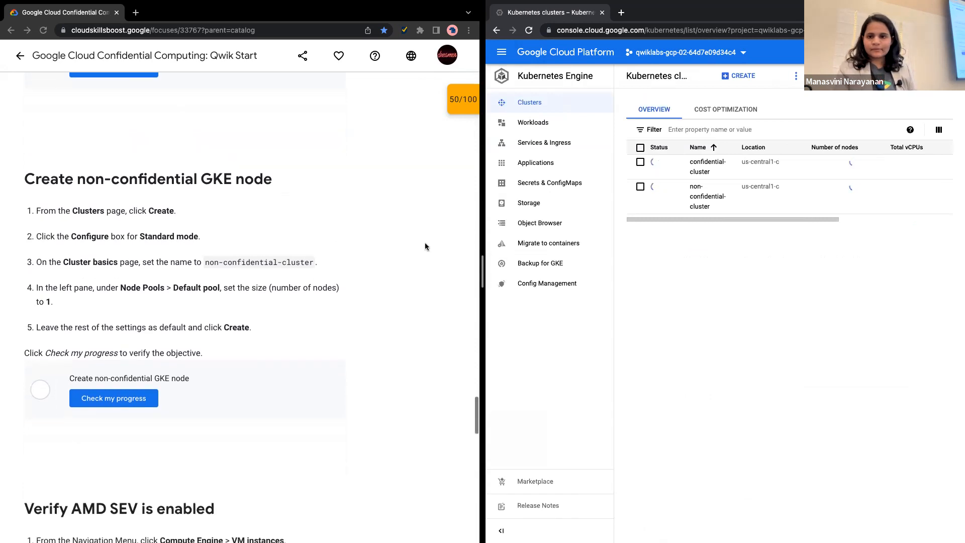
left_click(116, 388)
left_click(128, 388)
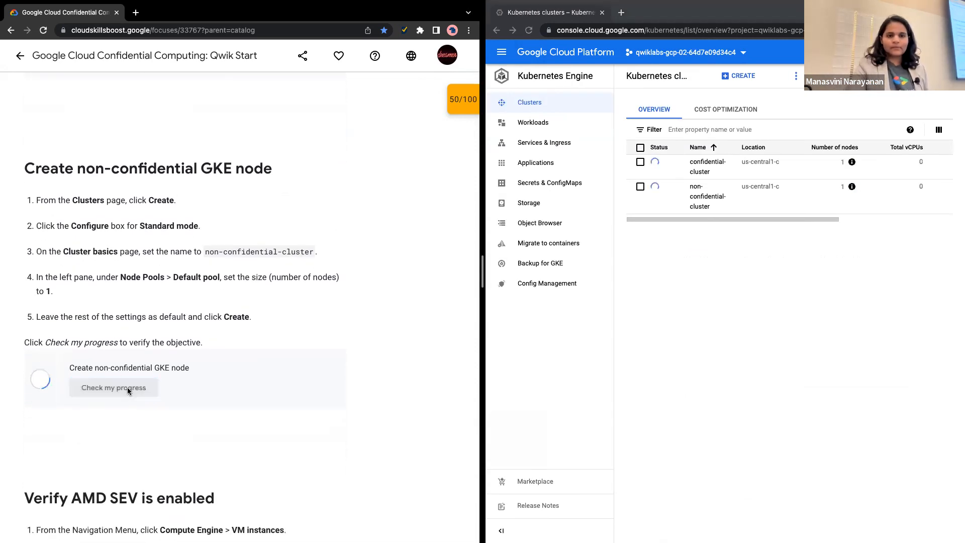
scroll(128, 387, "up", 5)
left_click(120, 326)
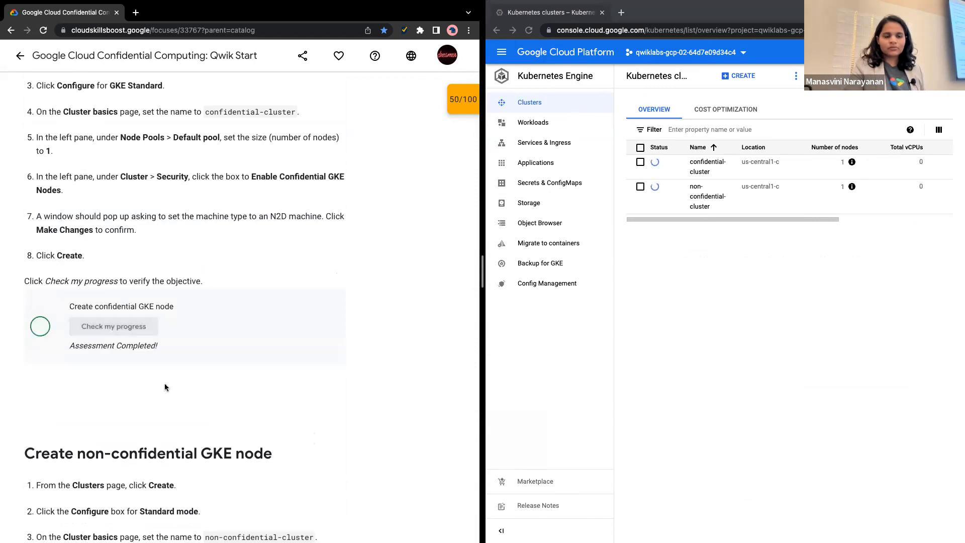
scroll(164, 387, "down", 7)
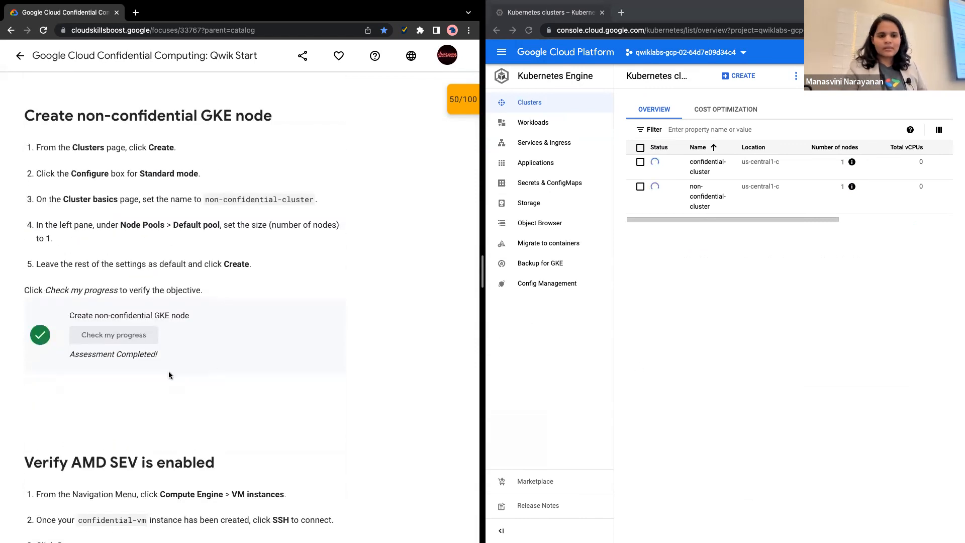
scroll(169, 375, "down", 5)
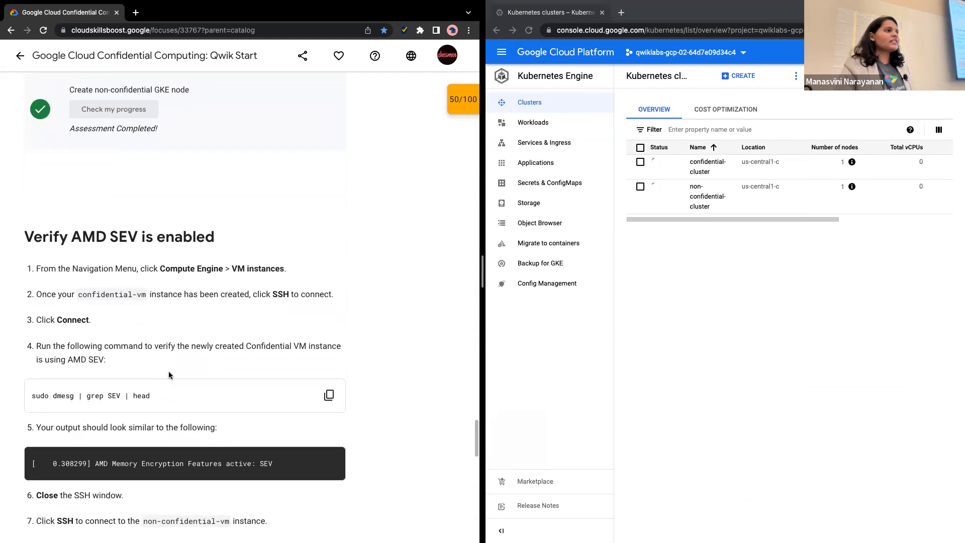
scroll(169, 374, "up", 6)
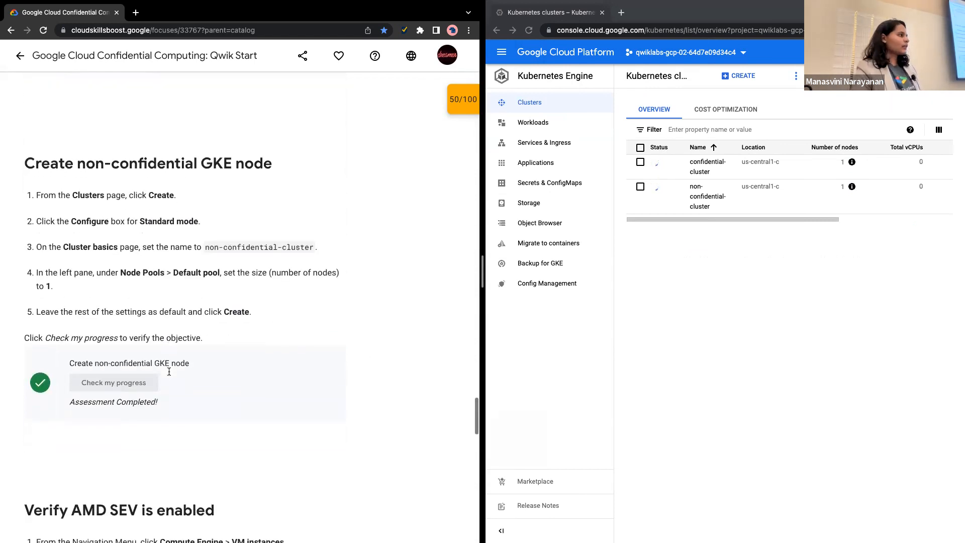
scroll(169, 371, "down", 2)
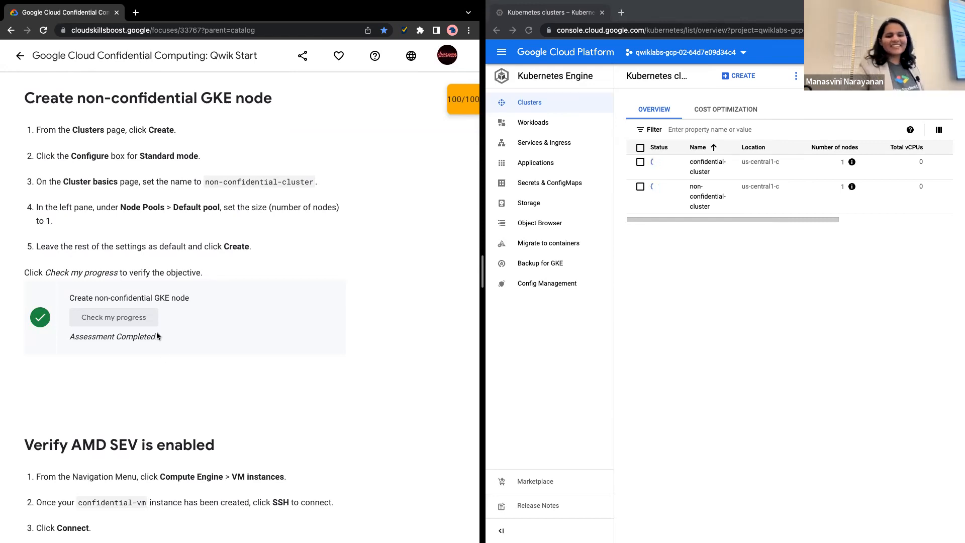
Step: Following the lab's Verify AMD SEV is enabled section, open the Compute Engine VM instances page
scroll(146, 326, "down", 1)
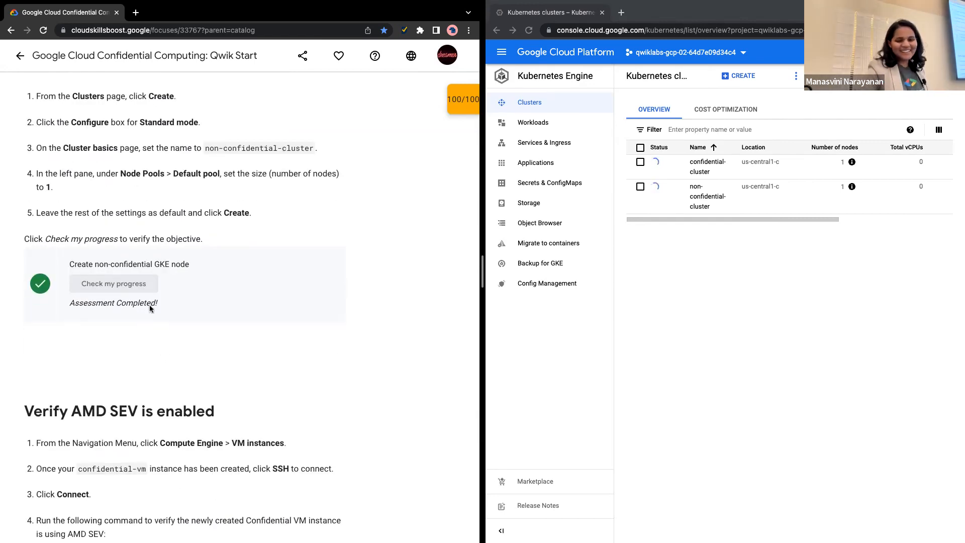
scroll(151, 306, "down", 3)
scroll(226, 216, "down", 1)
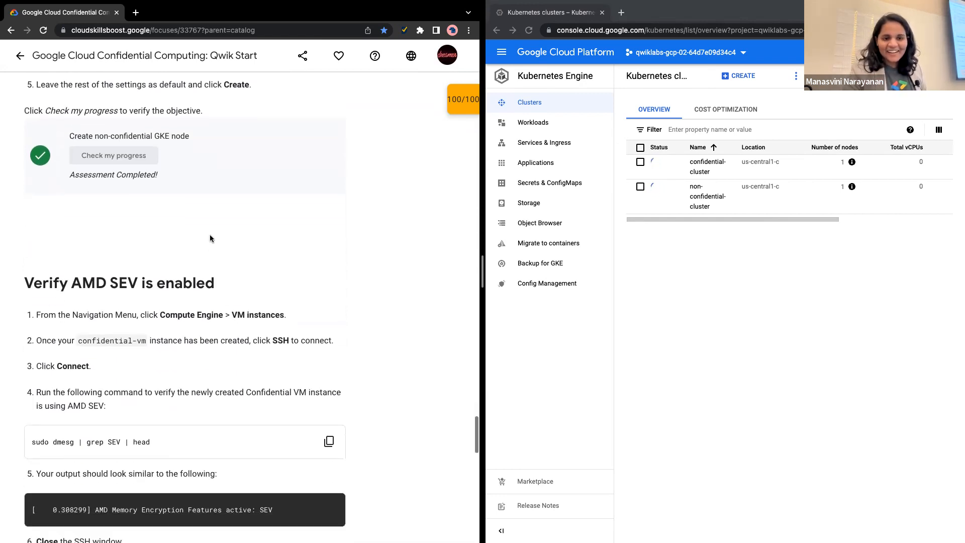
scroll(239, 198, "up", 1)
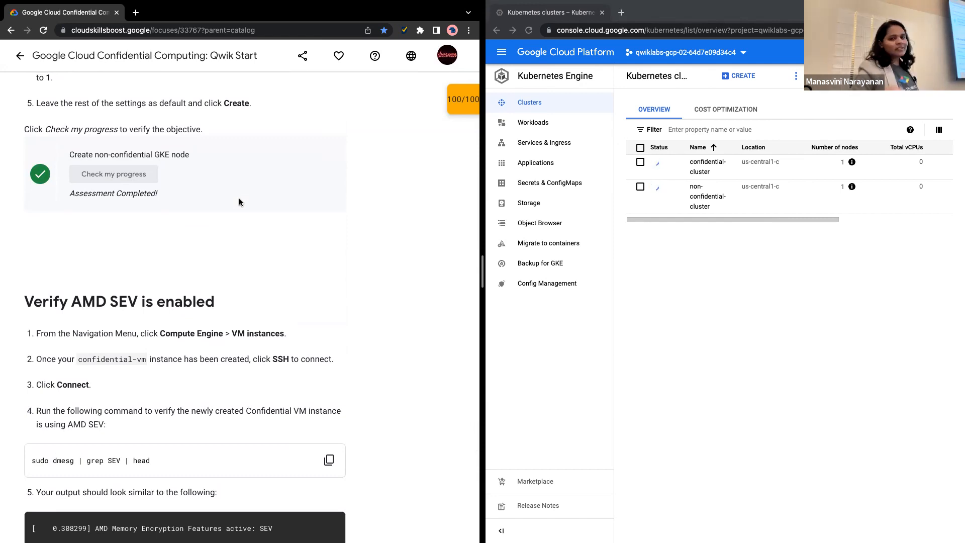
scroll(160, 146, "down", 3)
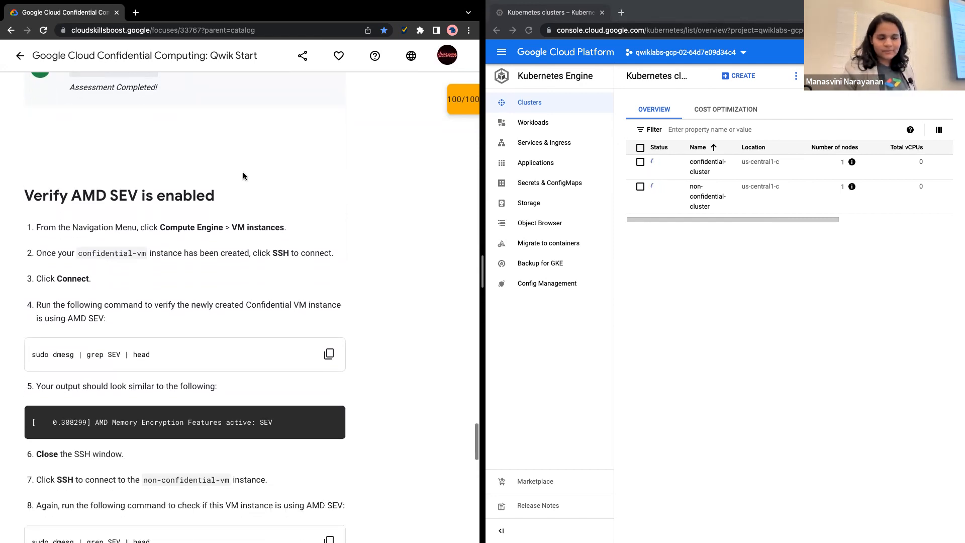
left_click(501, 53)
mouse_move(540, 275)
mouse_move(548, 247)
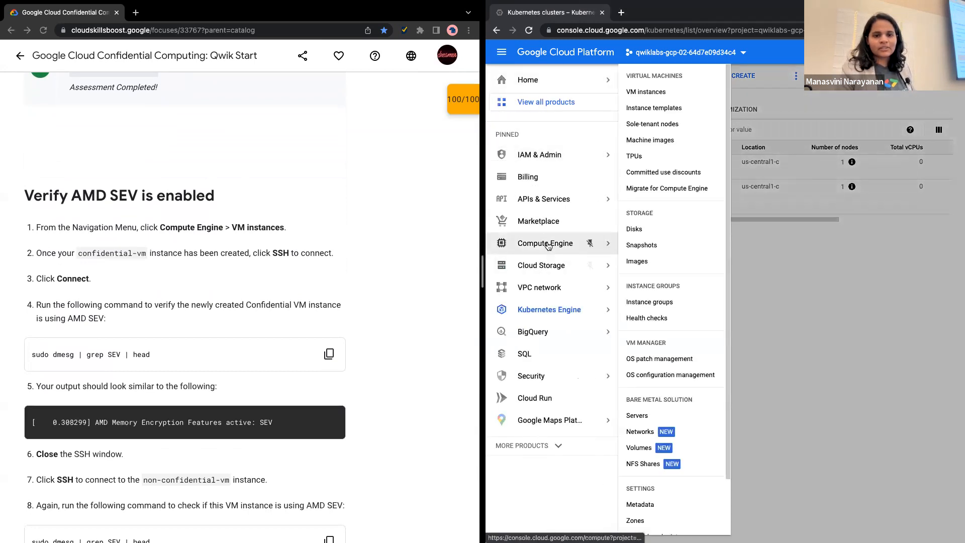
left_click(680, 95)
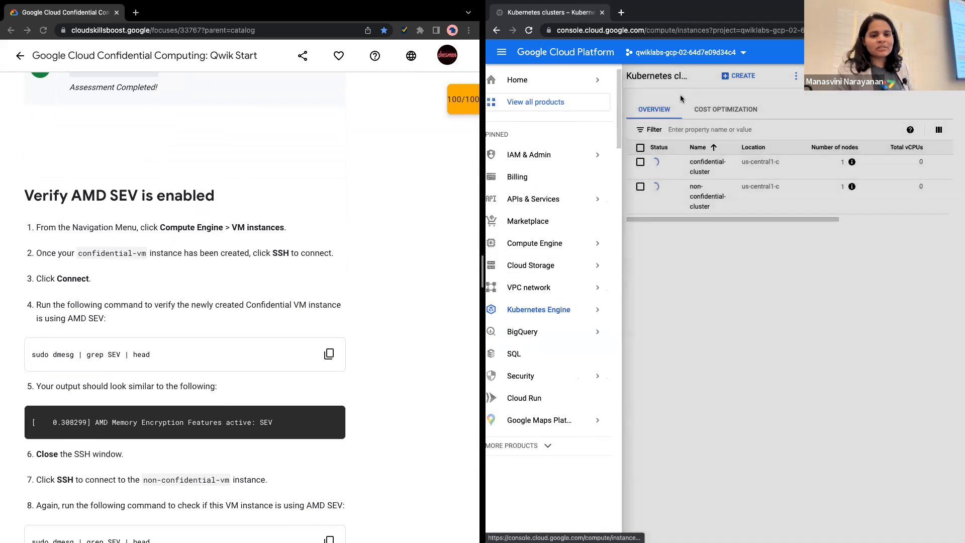
Step: Widen the cloud console window and open an SSH connection to the confidential-vm instance
left_click_drag(482, 283, 350, 283)
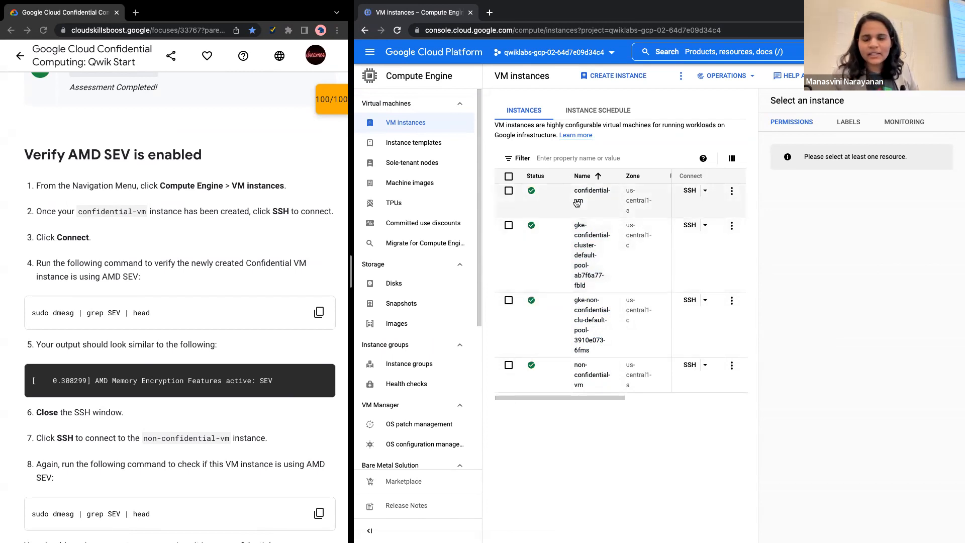
left_click(688, 191)
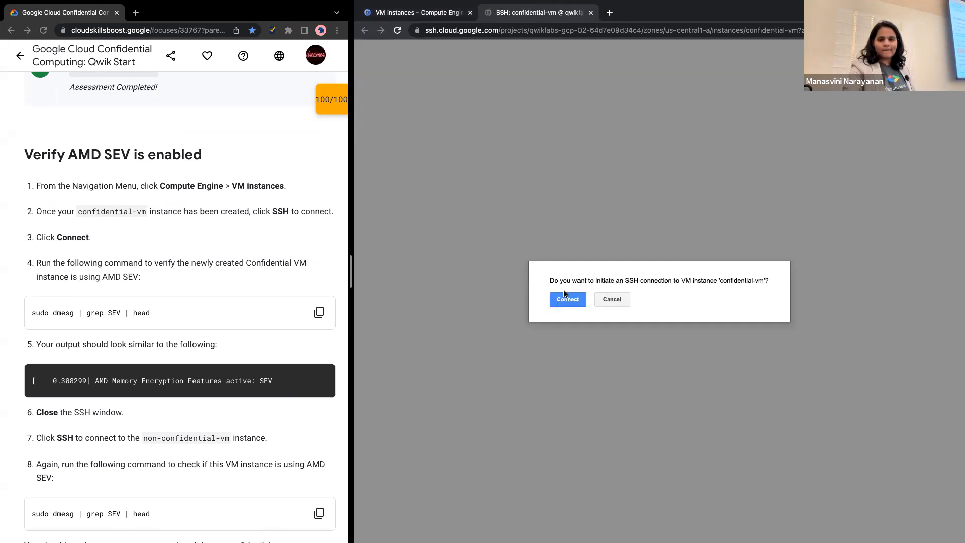
left_click(564, 297)
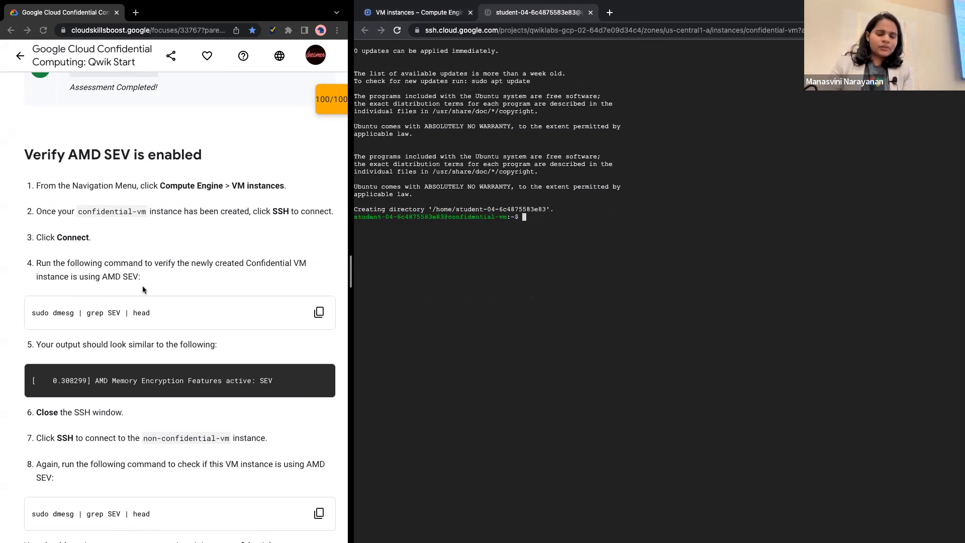
left_click(29, 310)
double_click(30, 310)
left_click(34, 310)
left_click_drag(173, 313, 32, 311)
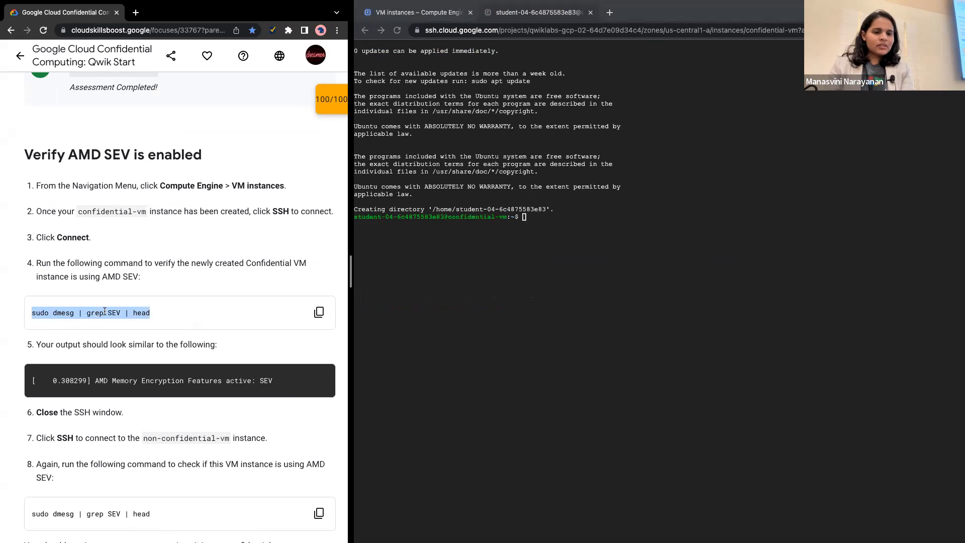
left_click(80, 315)
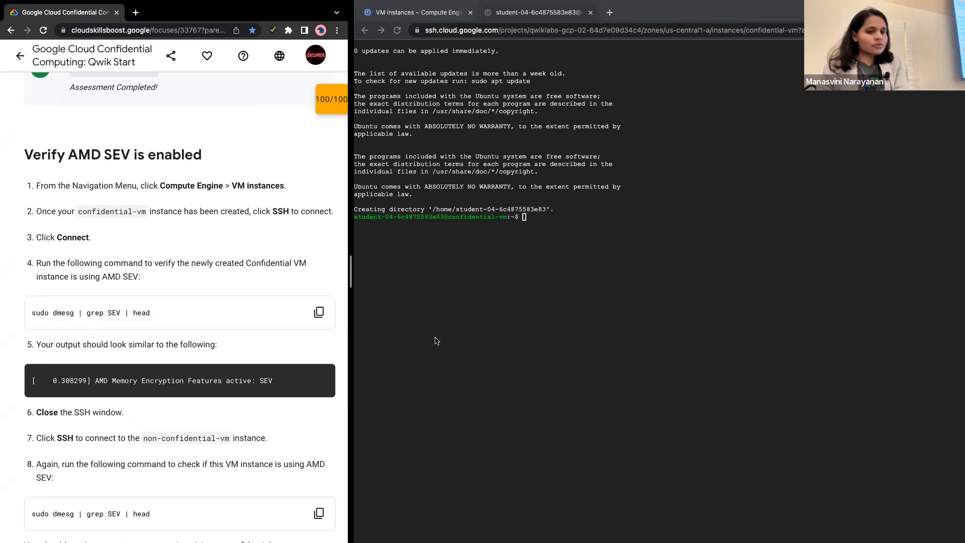
Step: Widen the lab instructions window and copy the AMD SEV verification command given for the confidential VM
left_click_drag(350, 274, 440, 285)
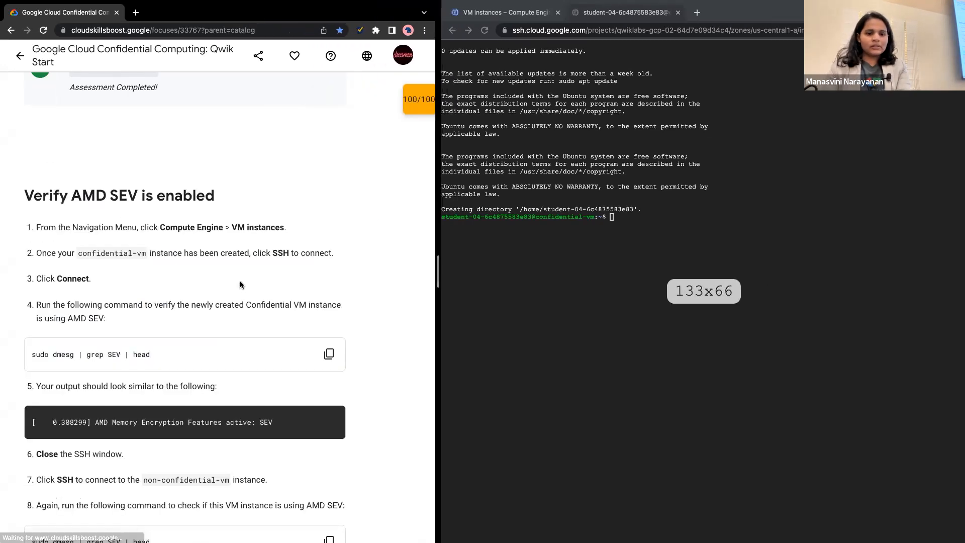
scroll(125, 300, "down", 1)
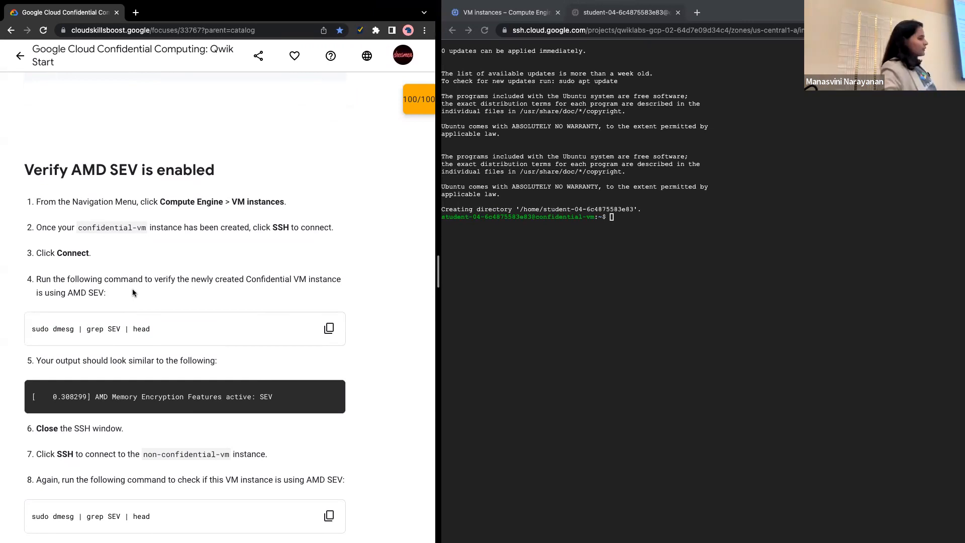
left_click(323, 335)
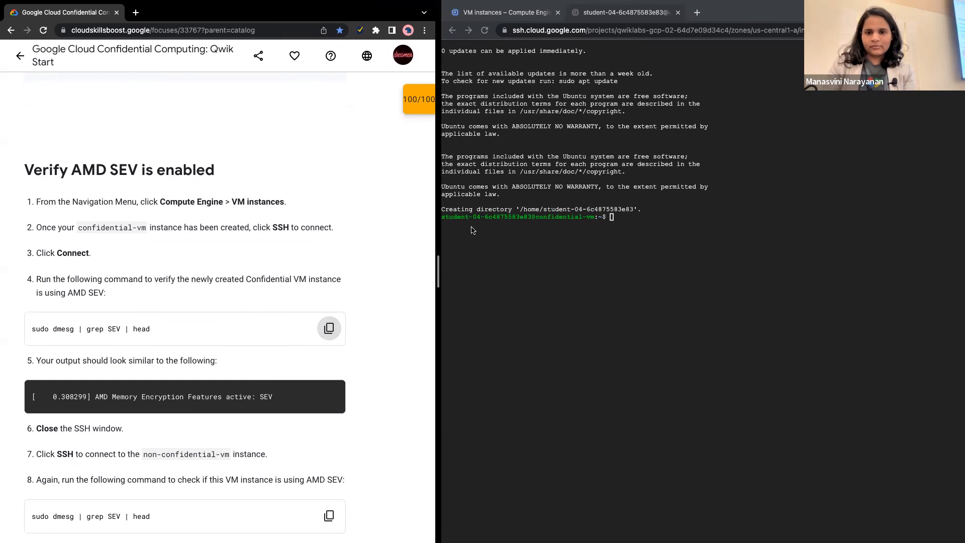
Step: Enlarge the lab page to 110% zoom and magnify the SSH terminal text by several zoom levels
key("super+plus")
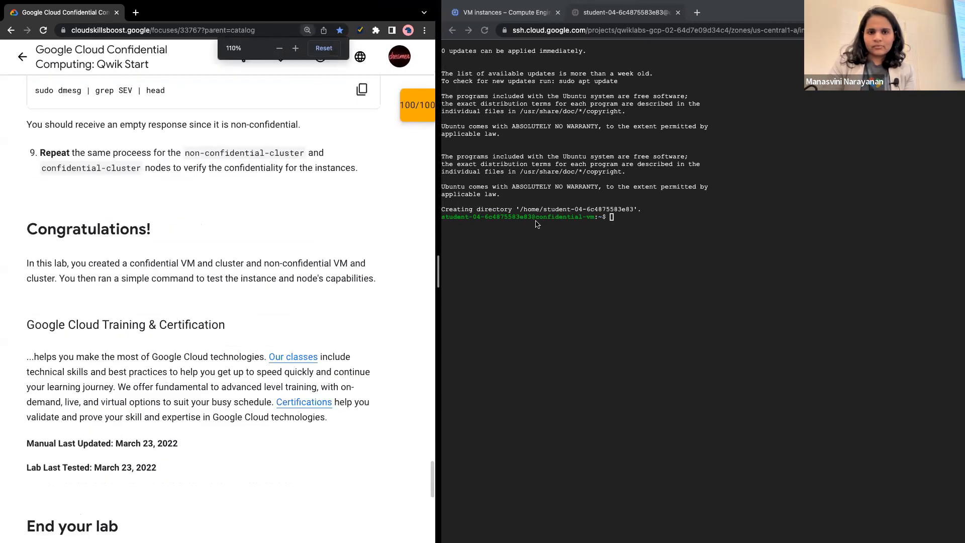
left_click(671, 232)
key("super+plus")
key("super+plus")
key("super+plus")
key("super+plus")
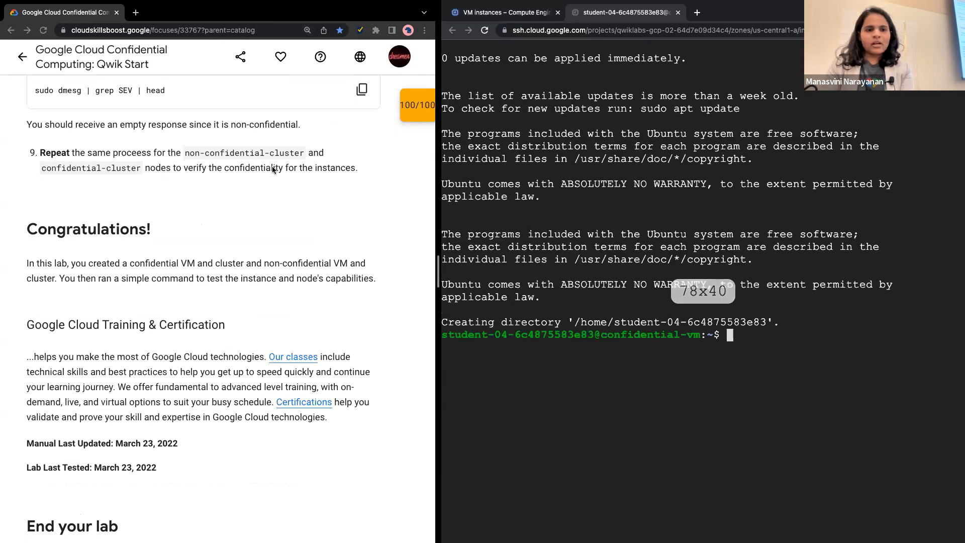
Step: Copy the lab's command sudo dmesg | grep SEV | head and run it in the confidential-vm SSH session
scroll(272, 165, "up", 3)
left_click(362, 168)
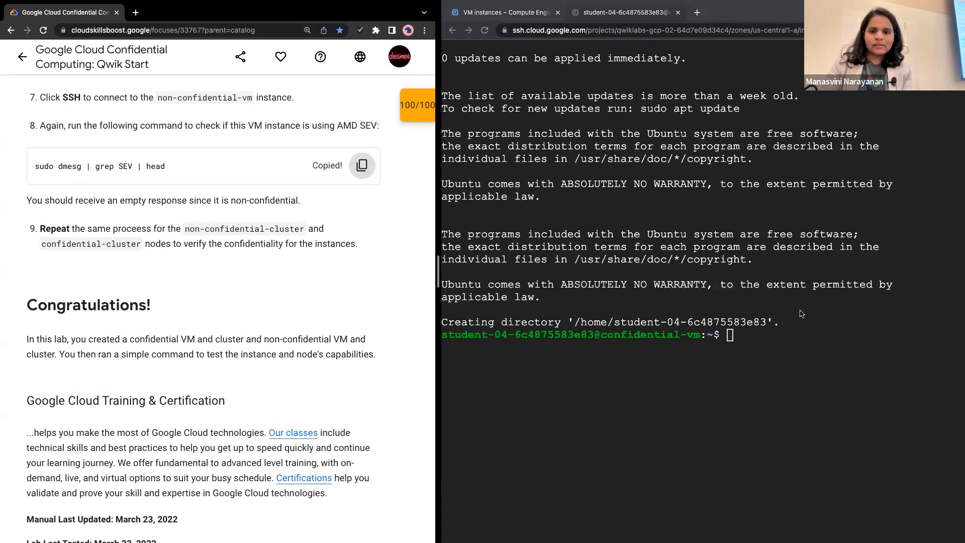
left_click(788, 334)
key("super+v")
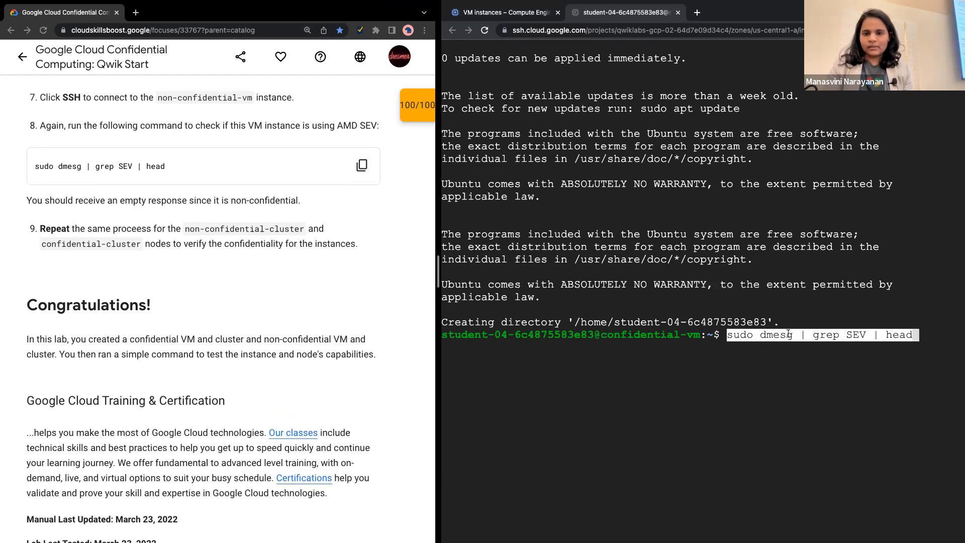
key("Return")
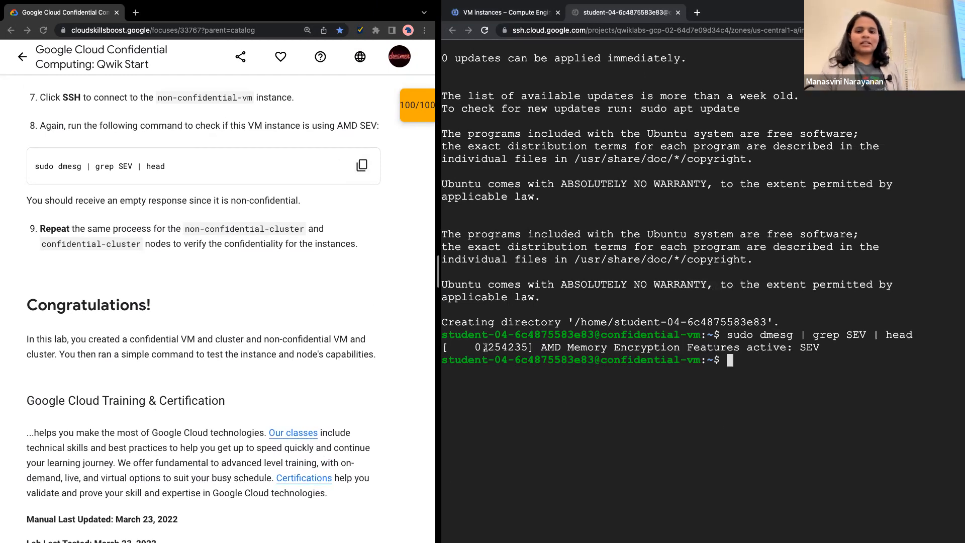
mouse_move(468, 346)
left_mouse_down()
mouse_move(825, 355)
mouse_move(468, 348)
left_mouse_up()
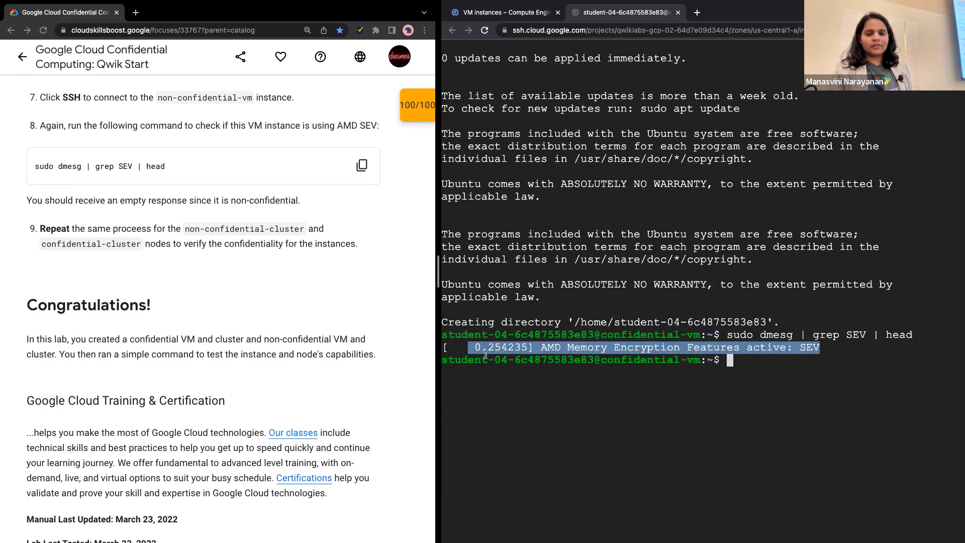
left_click(676, 305)
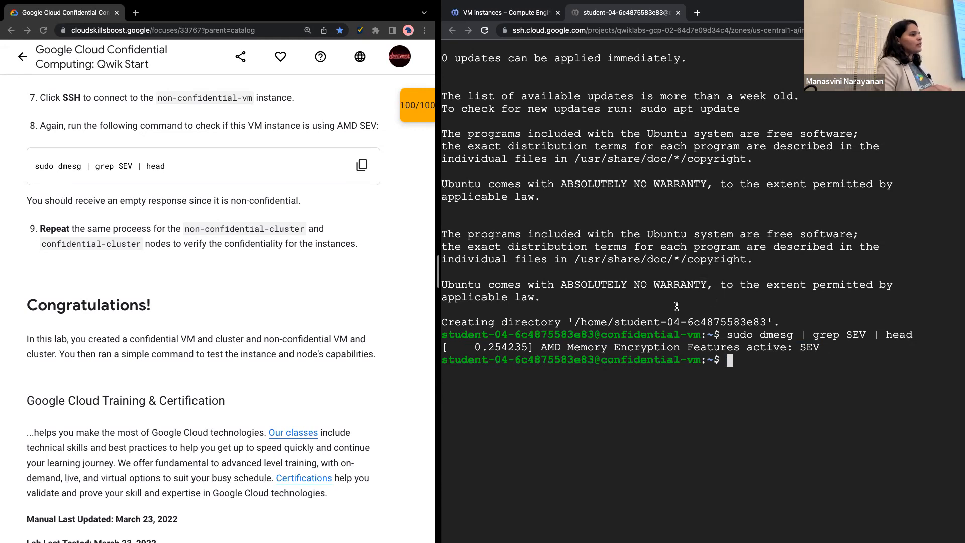
Step: Close the confidential-vm SSH session and open an SSH connection to the non-confidential-vm instance
scroll(277, 307, "up", 1)
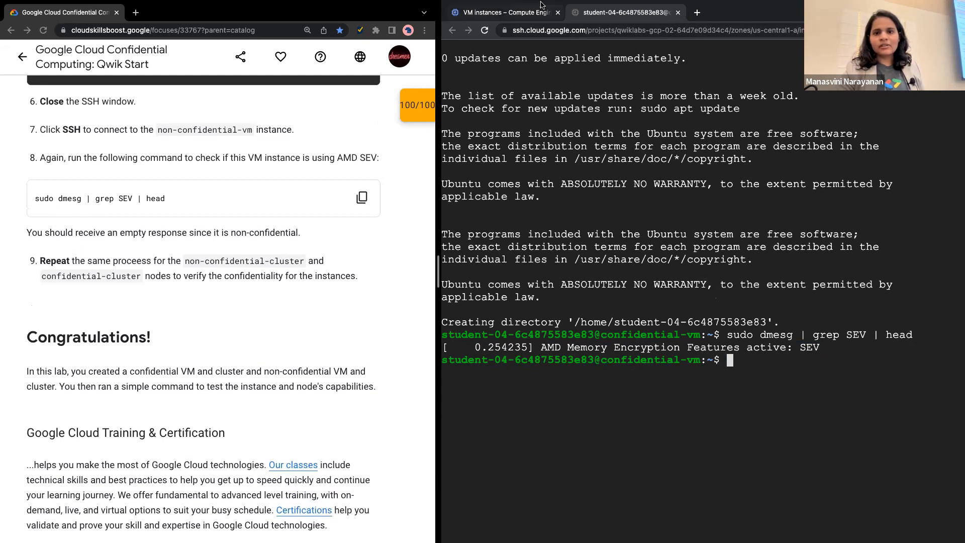
left_click(677, 13)
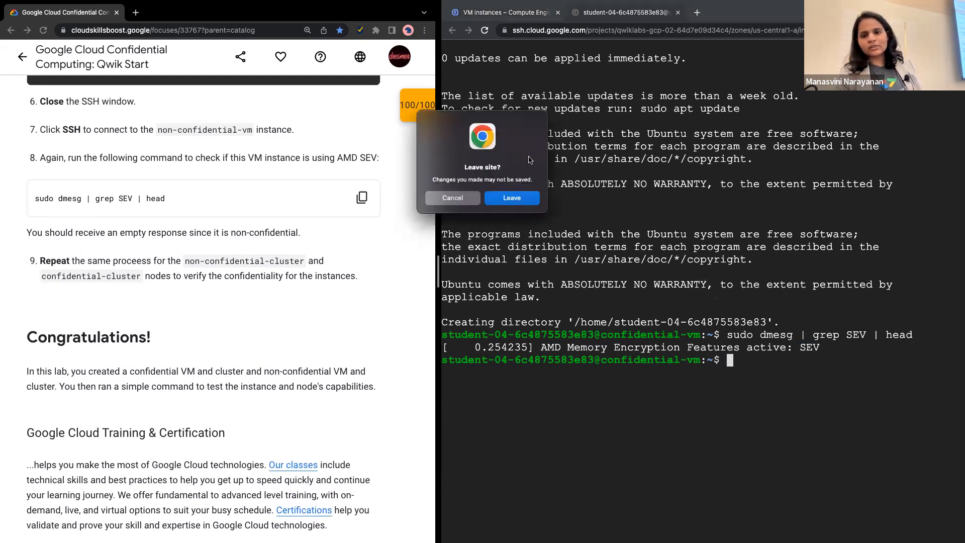
left_click(509, 198)
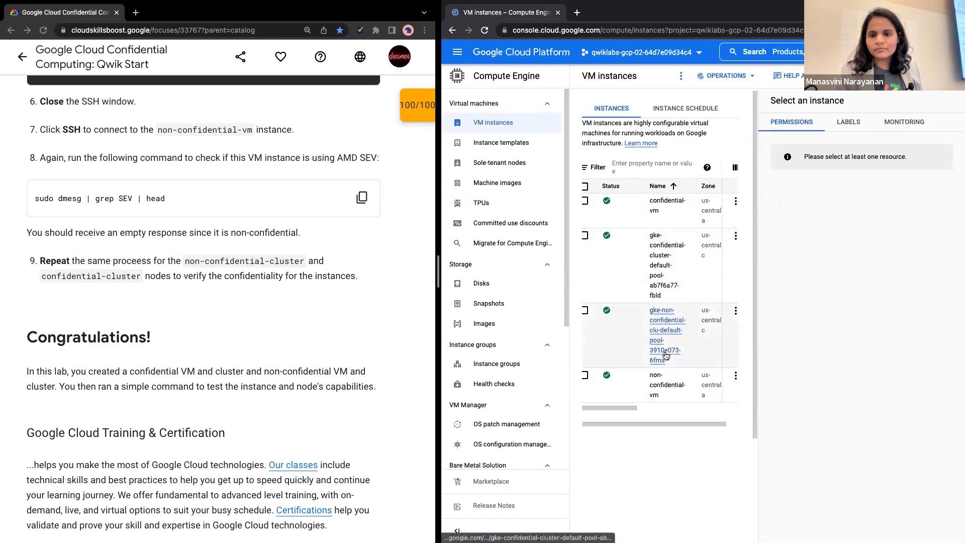
scroll(673, 367, "right", 5)
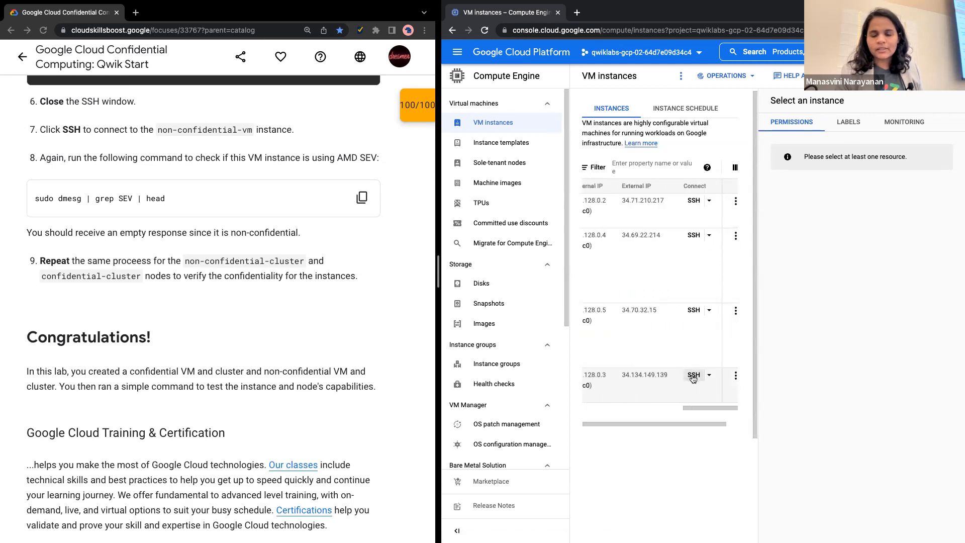
left_click(693, 375)
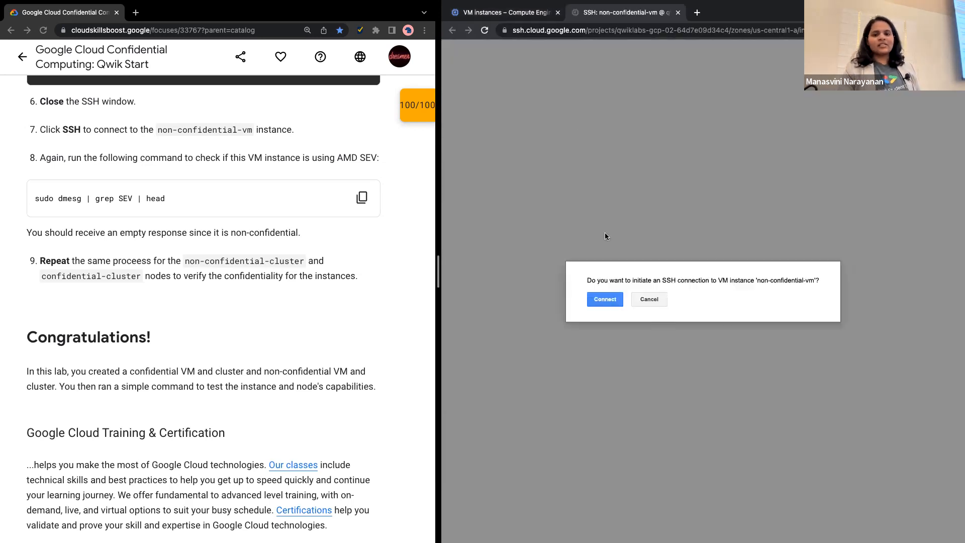
left_click(602, 299)
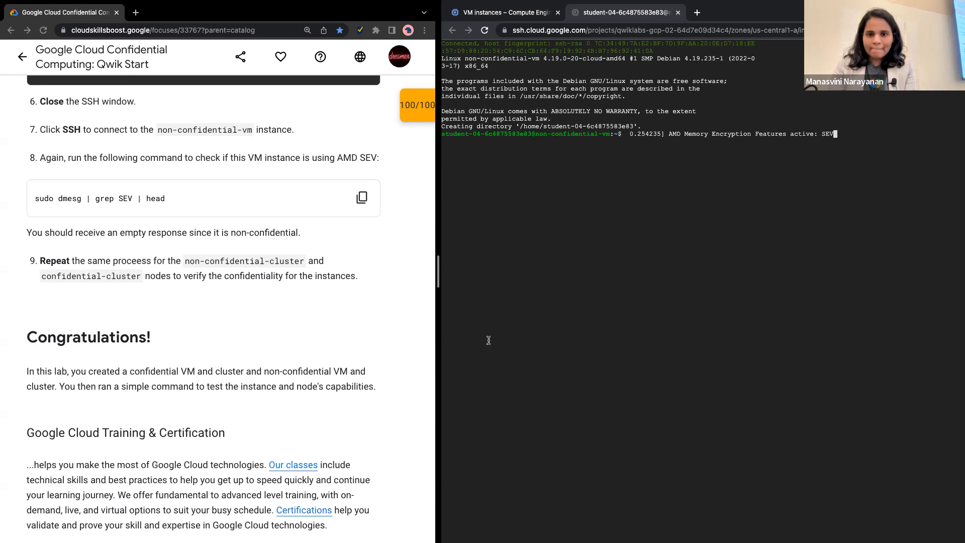
Step: Clear the mistakenly pasted AMD Memory Encryption text from the non-confidential-vm command prompt
key("BackSpace")
key("BackSpace")
key("BackSpace")
key("BackSpace")
key("BackSpace")
key("BackSpace")
key("BackSpace")
key("BackSpace")
key("BackSpace")
key("BackSpace")
key("BackSpace")
key("BackSpace")
key("BackSpace")
key("BackSpace")
key("BackSpace")
key("BackSpace")
key("BackSpace")
key("BackSpace")
key("BackSpace")
key("BackSpace")
key("BackSpace")
key("BackSpace")
key("BackSpace")
key("BackSpace")
key("BackSpace")
key("BackSpace")
key("BackSpace")
key("BackSpace")
key("BackSpace")
key("BackSpace")
key("BackSpace")
key("BackSpace")
key("BackSpace")
key("BackSpace")
key("BackSpace")
key("BackSpace")
key("BackSpace")
key("BackSpace")
key("BackSpace")
key("BackSpace")
key("BackSpace")
key("BackSpace")
key("BackSpace")
key("BackSpace")
key("BackSpace")
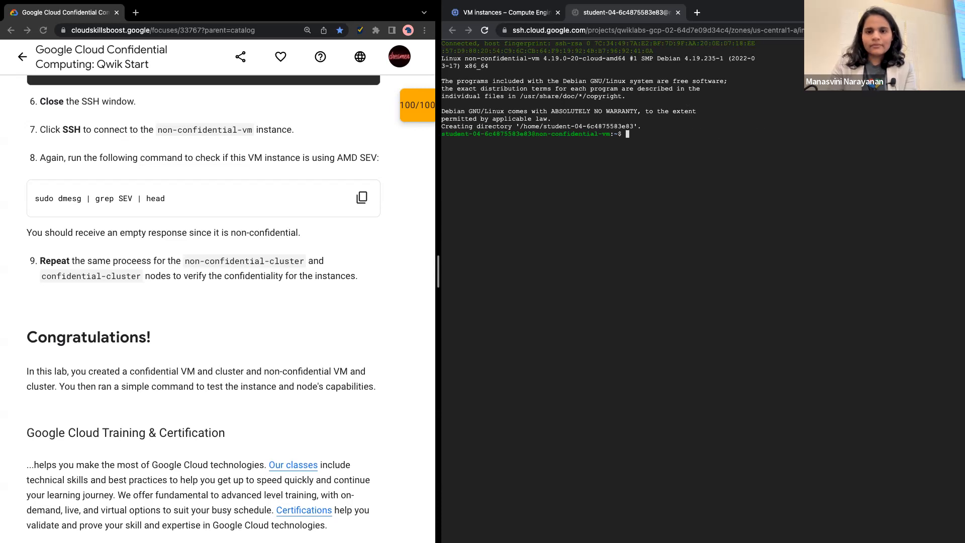
Step: Copy the AMD SEV check command from lab step 8 and run it in the non-confidential-vm SSH session
left_click(362, 197)
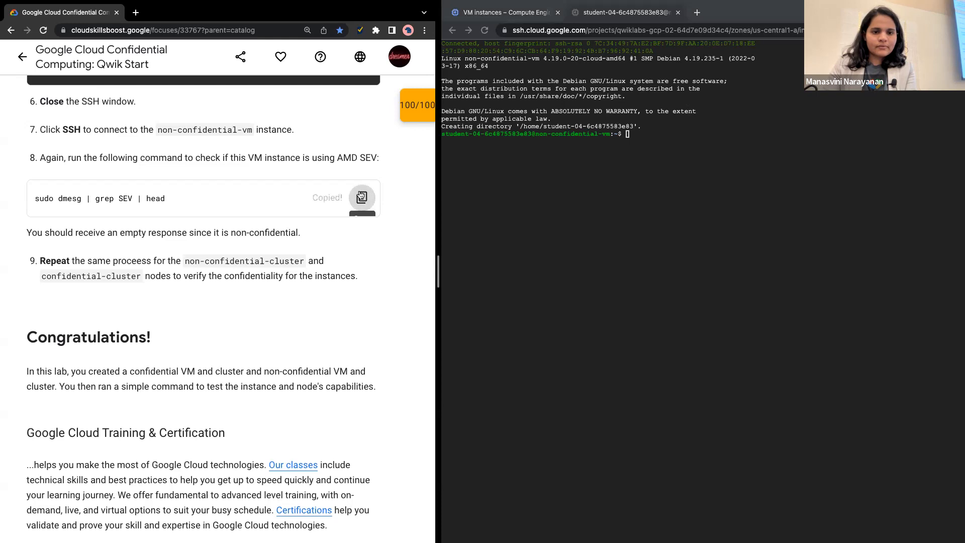
left_click(627, 146)
key("ctrl+v")
key("Return")
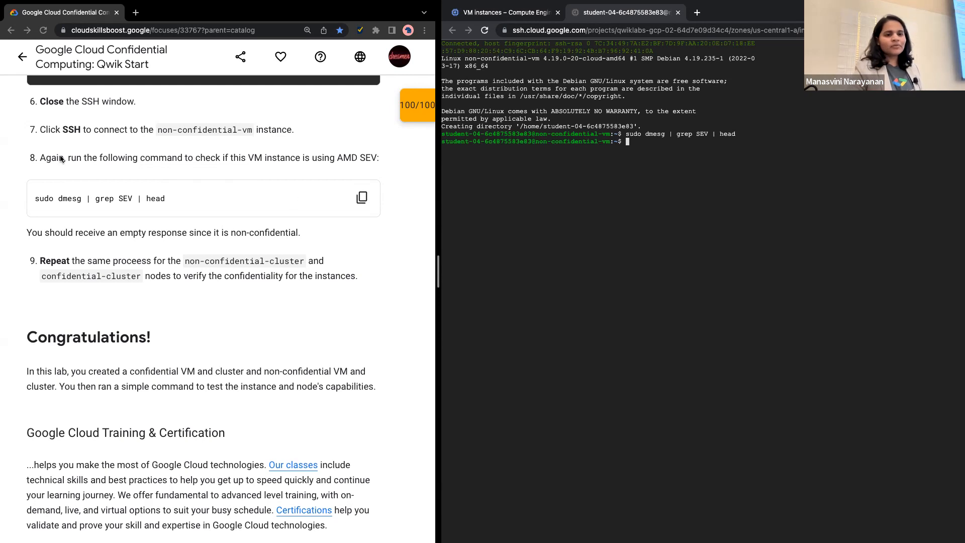
Step: Close the non-confidential-vm SSH session and review the GKE cluster nodes and their connection options in the VM instances list
scroll(173, 223, "up", 2)
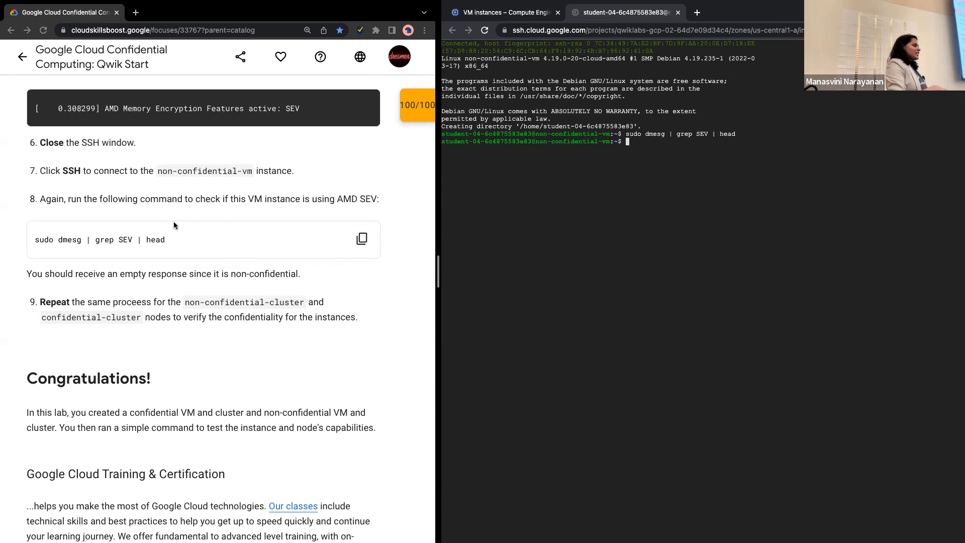
scroll(158, 238, "down", 1)
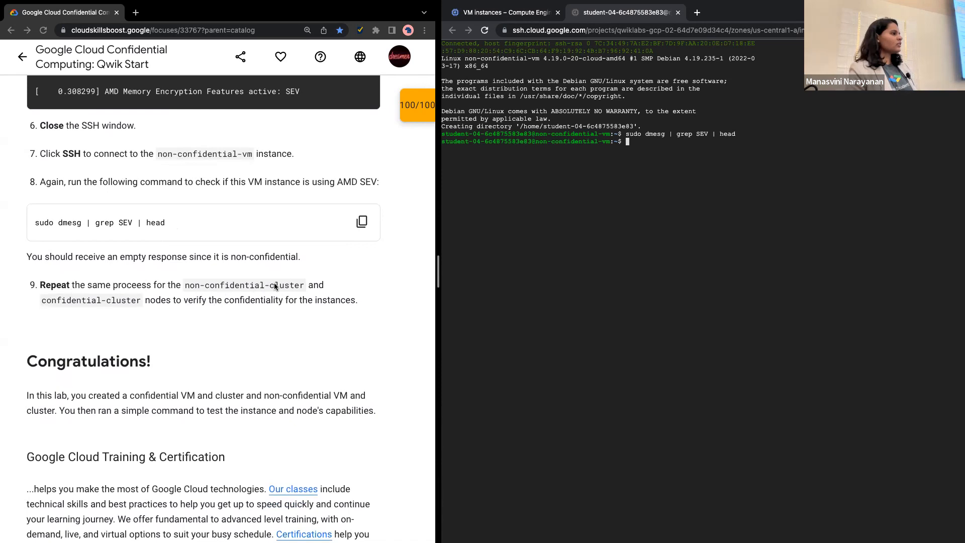
scroll(259, 301, "up", 1)
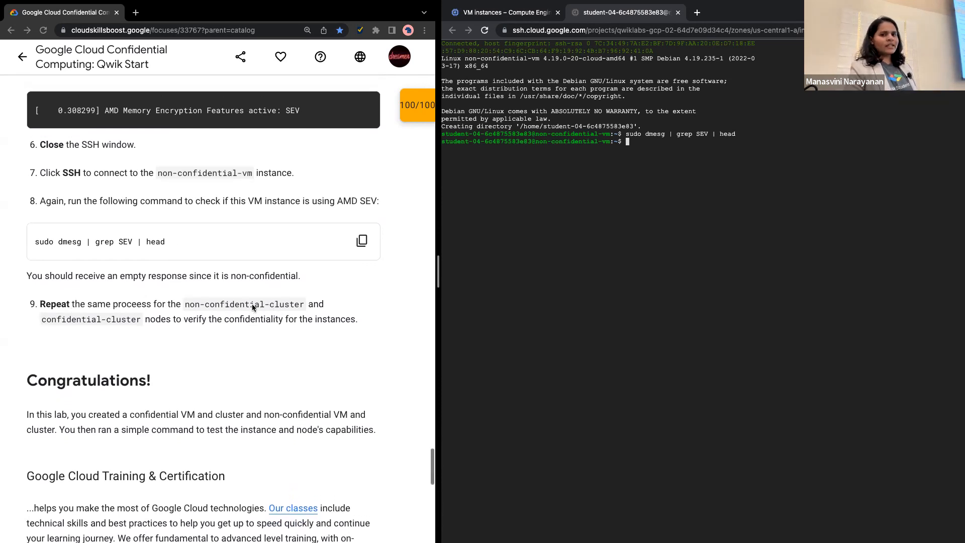
left_click(677, 14)
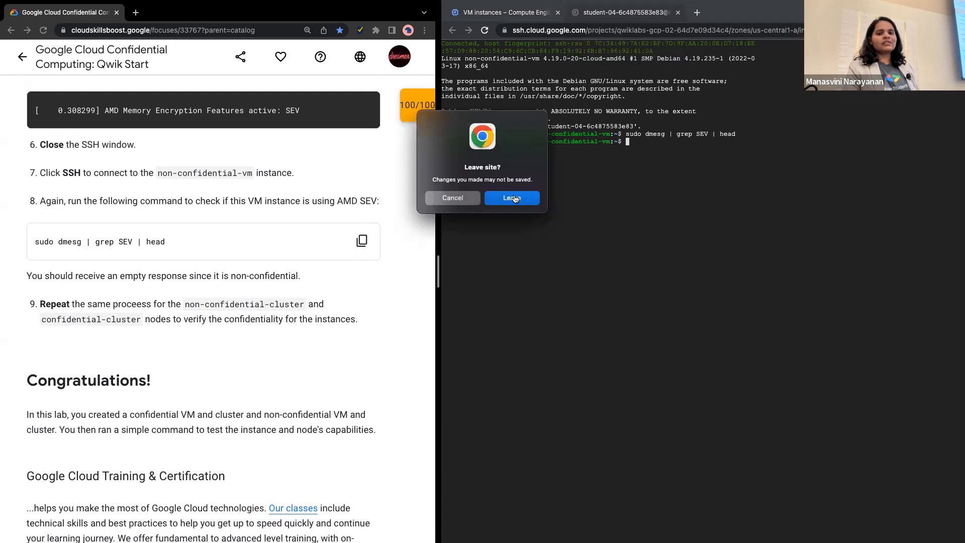
left_click(514, 197)
scroll(622, 298, "left", 5)
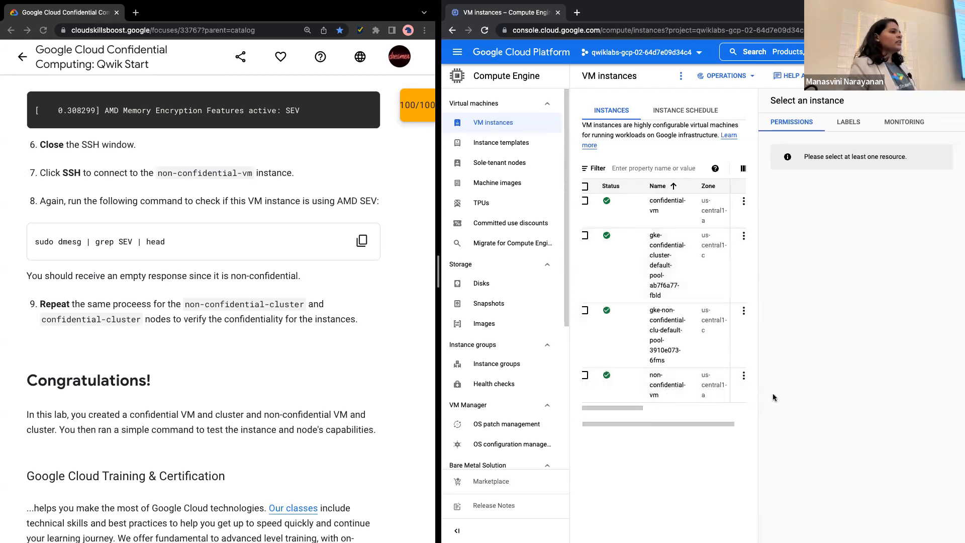
scroll(696, 266, "right", 5)
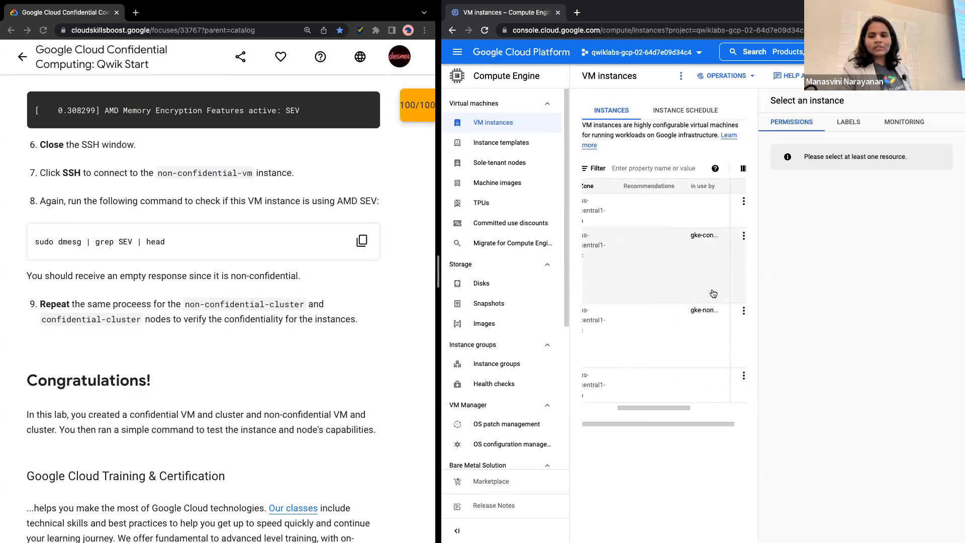
scroll(694, 257, "right", 2)
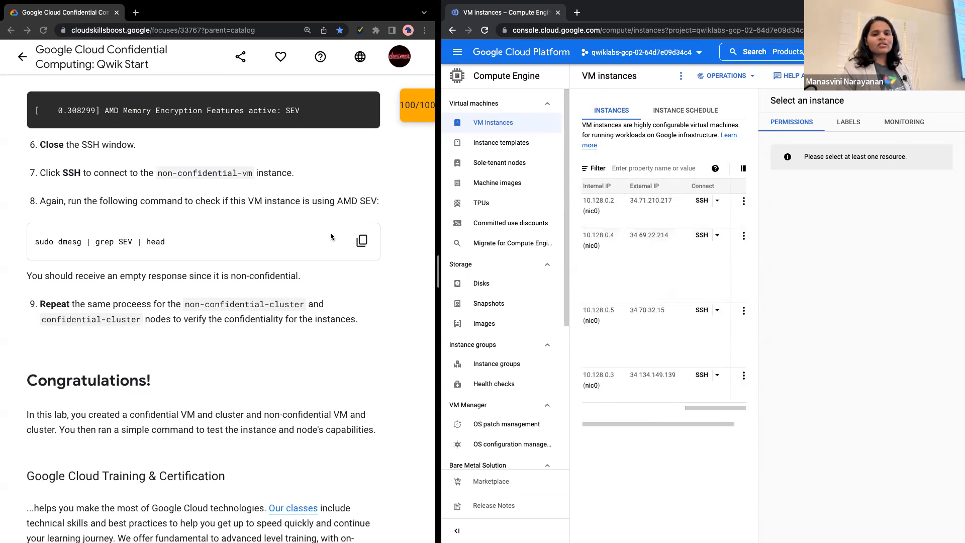
Step: Read the remaining lab instructions from the cluster node verification step through the End your lab section
scroll(305, 275, "down", 1)
scroll(327, 226, "up", 1)
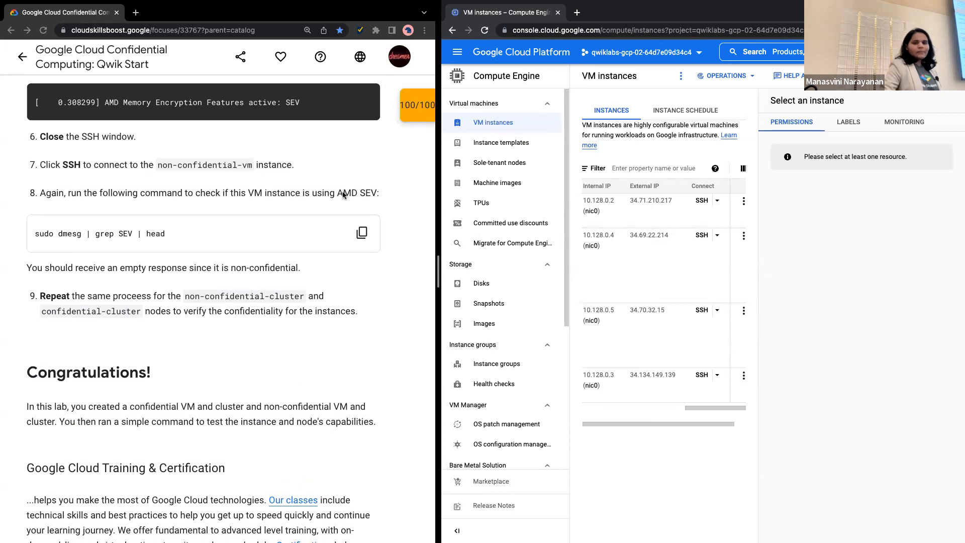
scroll(219, 229, "down", 3)
scroll(219, 228, "down", 6)
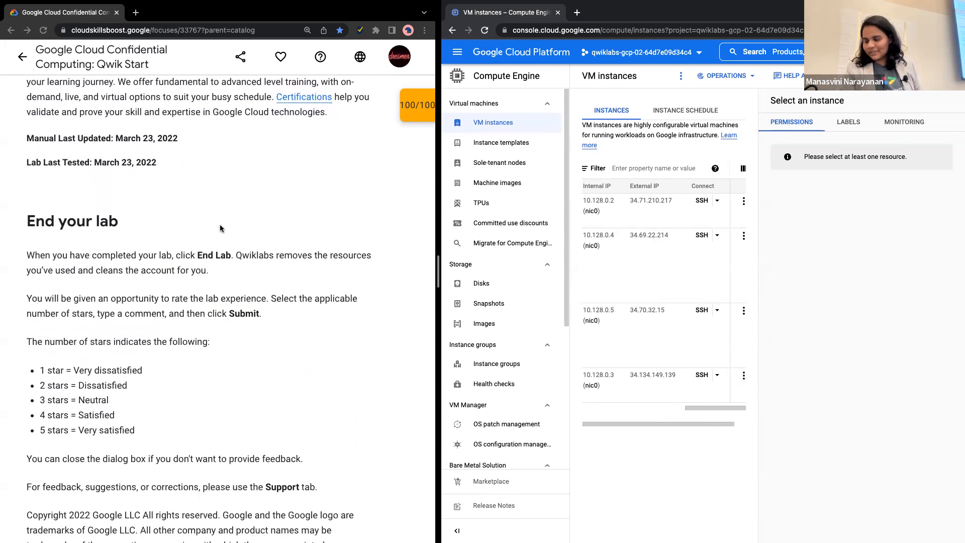
scroll(188, 328, "down", 3)
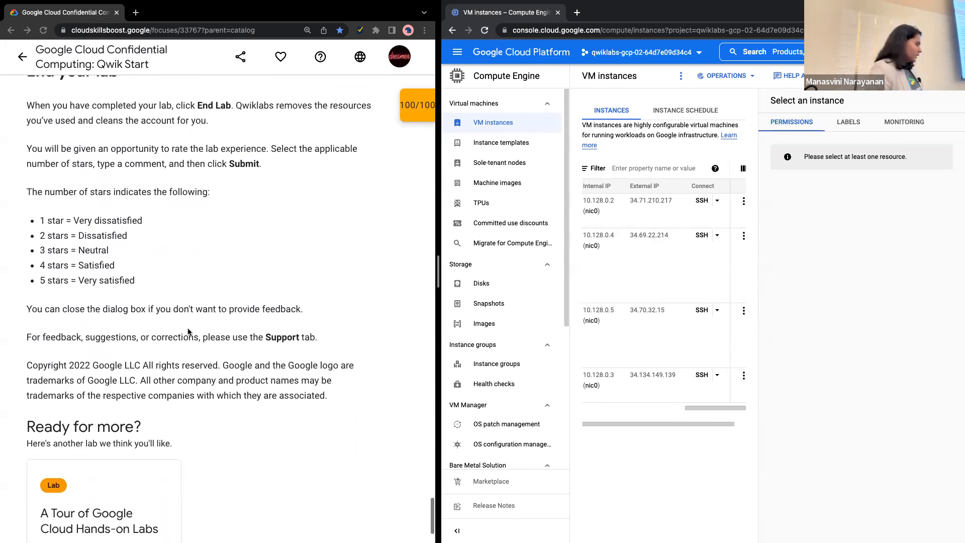